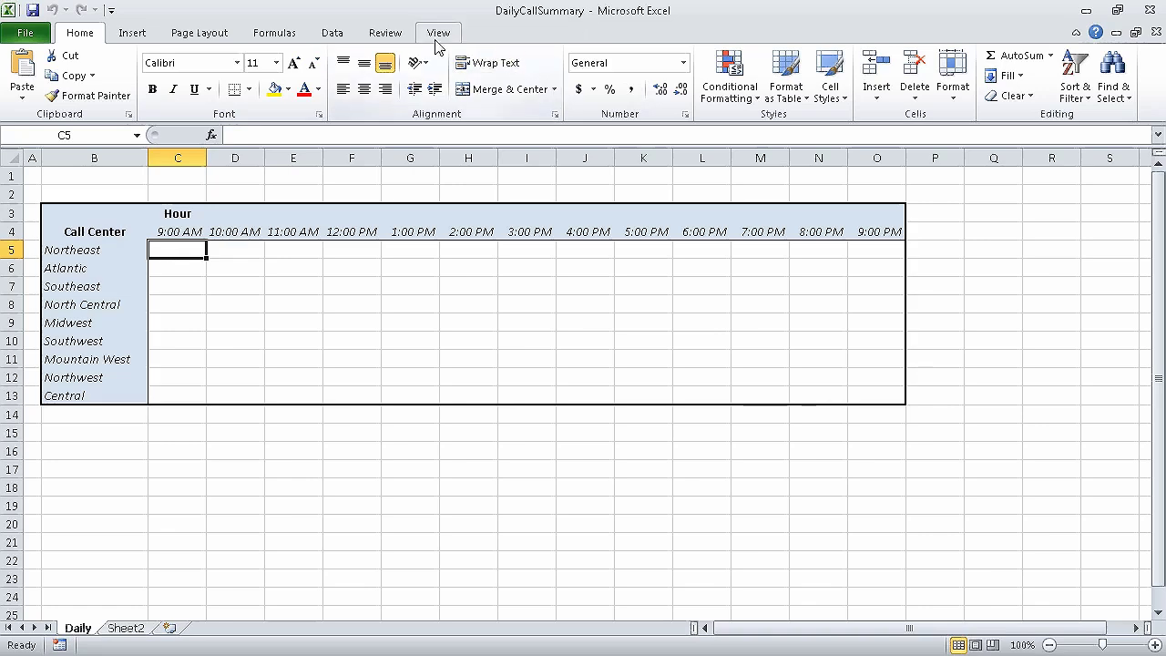
Step: Save DailyCallSummary as an Excel Template file in the Templates folder
left_click(27, 32)
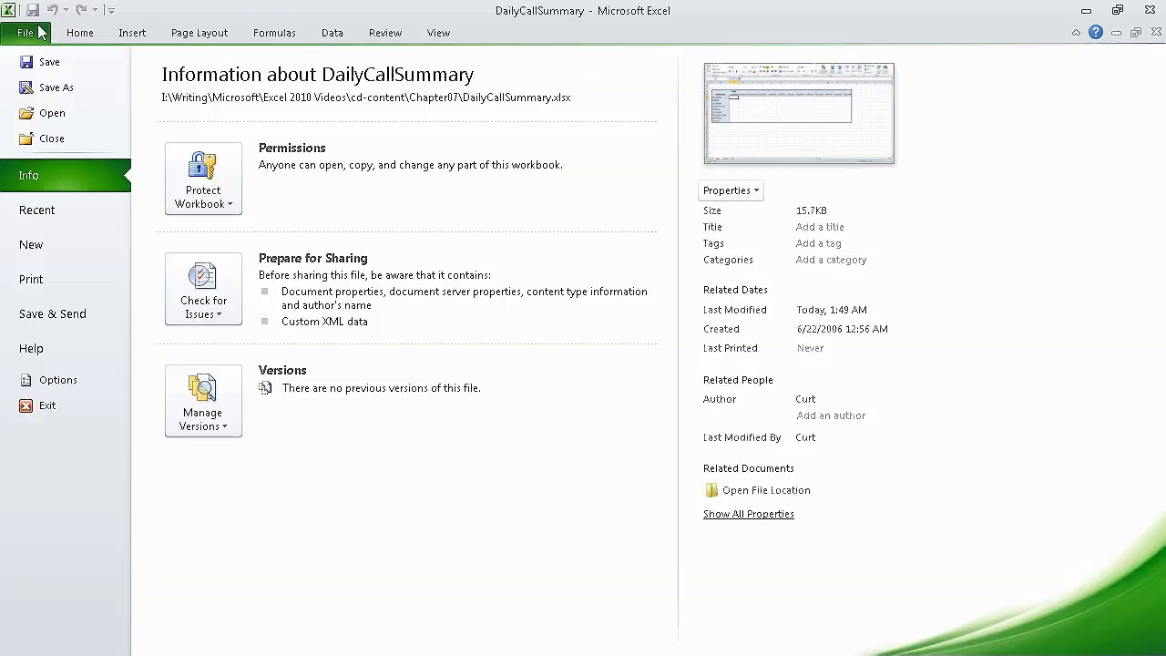
left_click(64, 87)
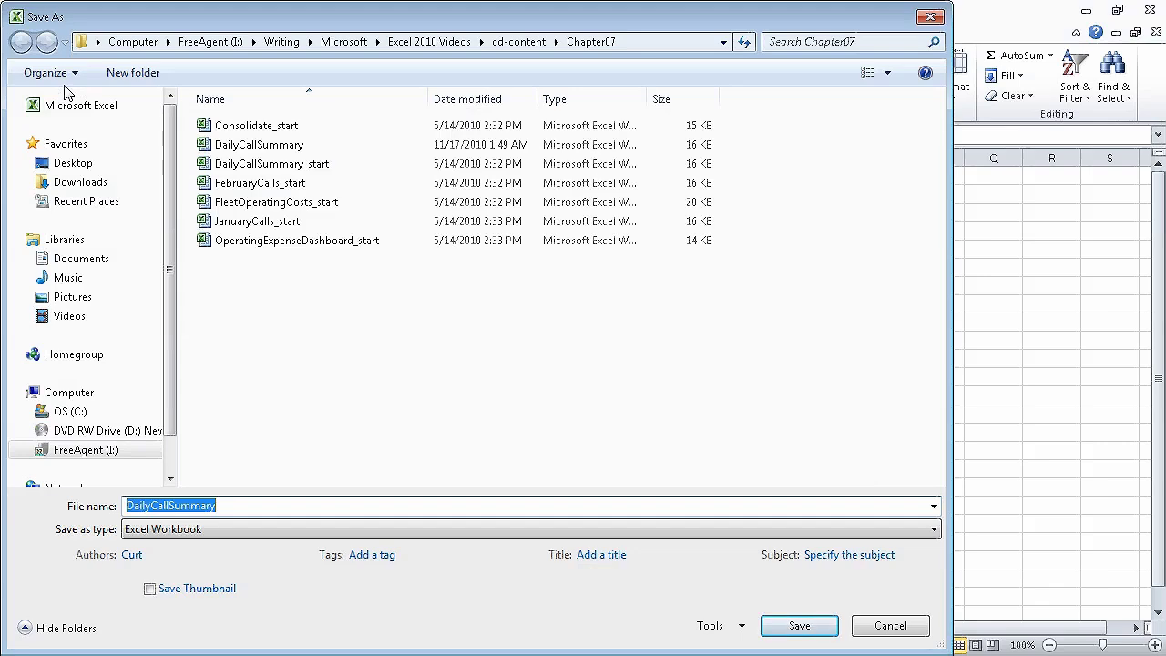
left_click(929, 529)
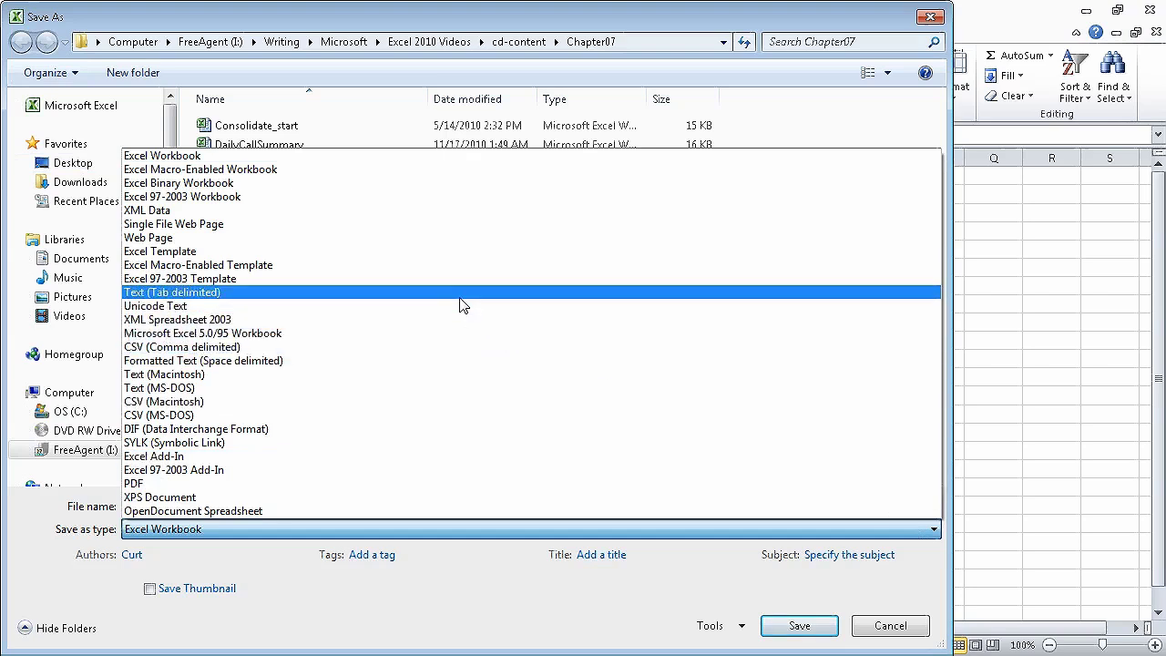
left_click(439, 252)
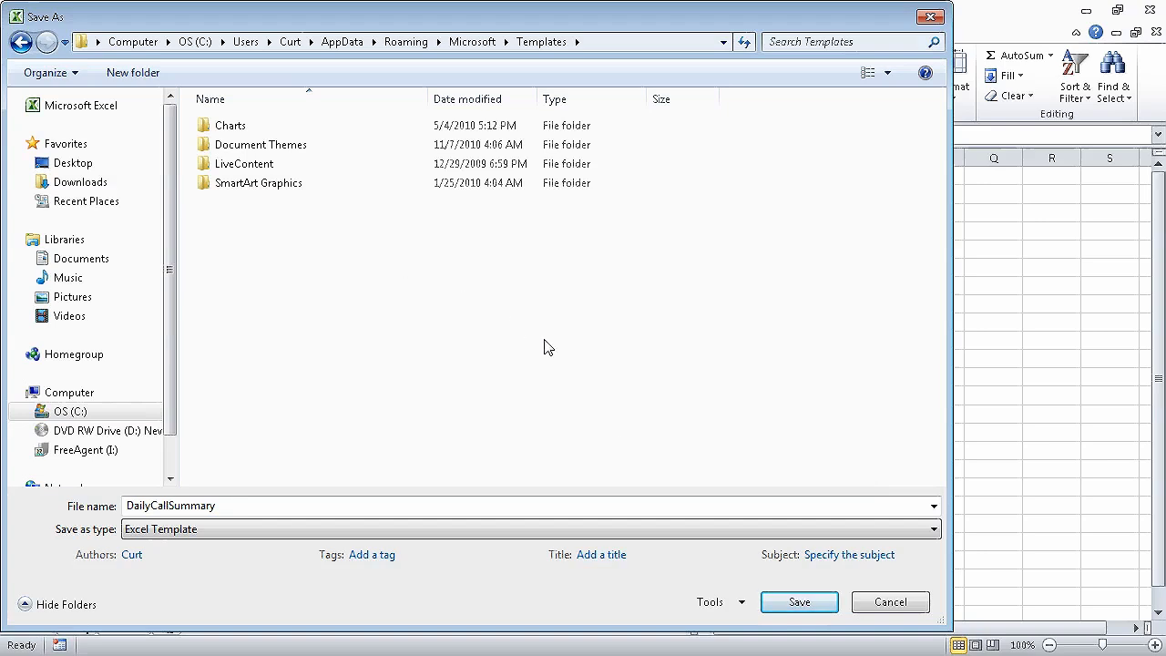
left_click(794, 601)
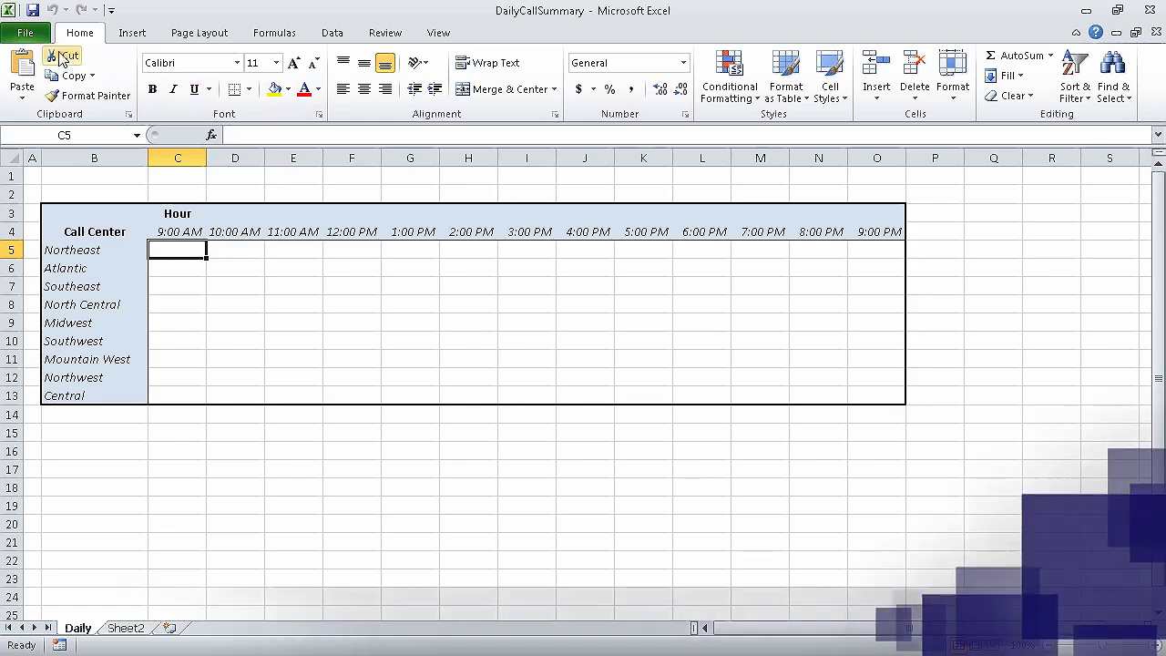
Step: Close DailyCallSummary and show the Available Templates for a new workbook
left_click(25, 33)
left_click(80, 141)
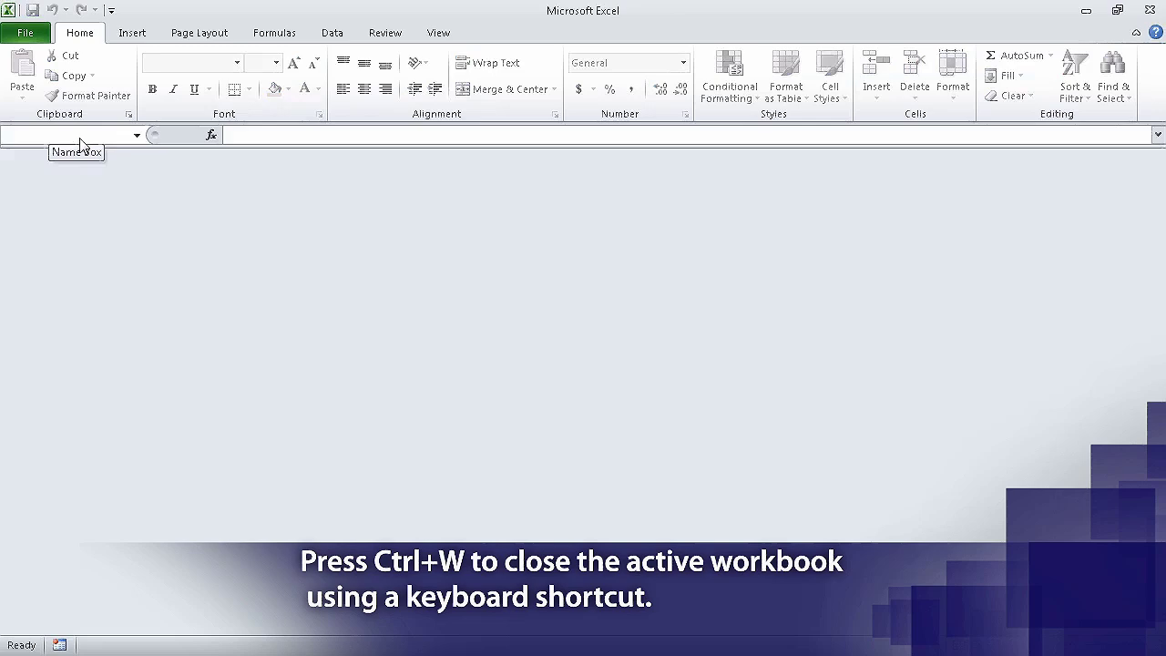
left_click(29, 36)
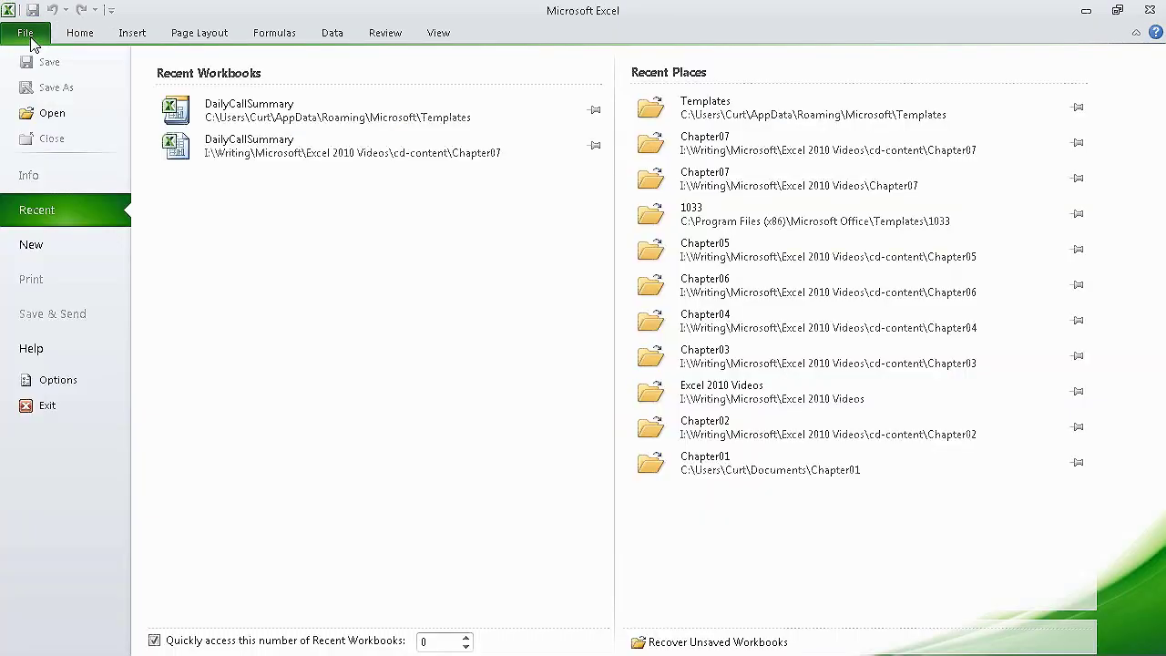
left_click(62, 249)
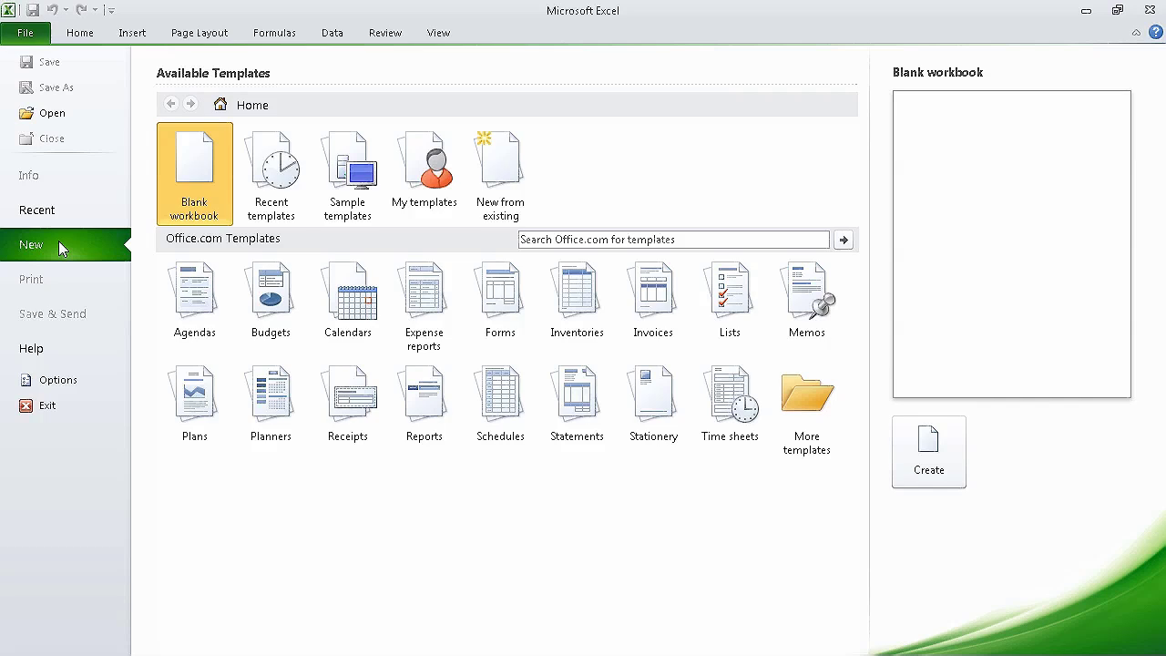
Step: Create a new workbook from the Expense Report sample template
left_click(339, 166)
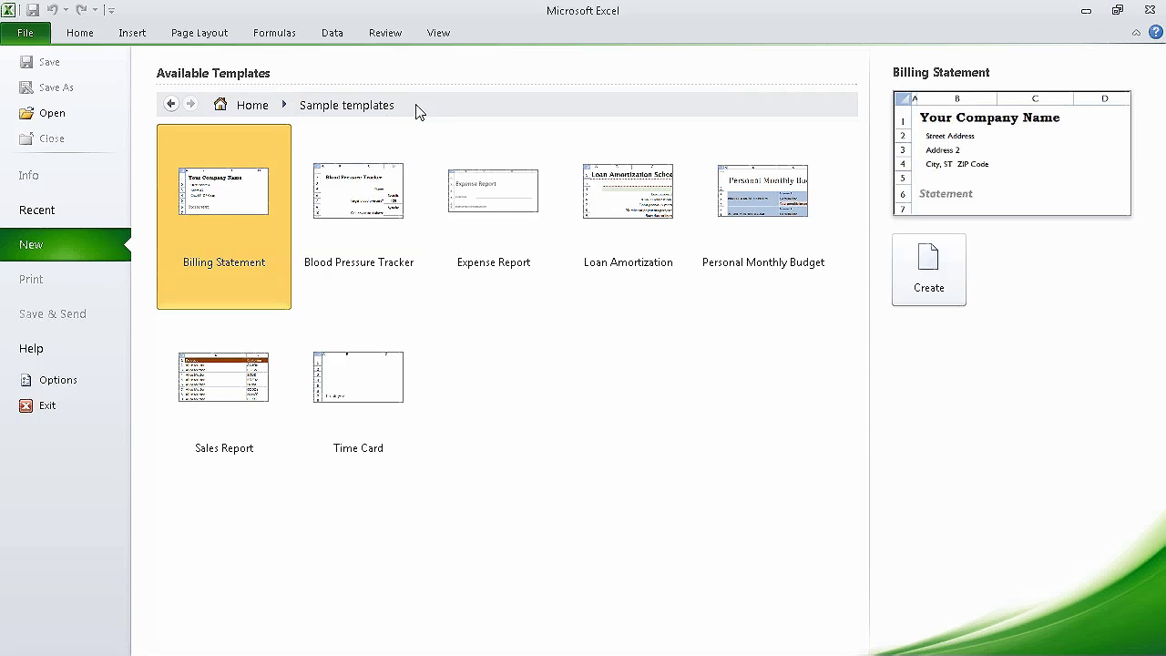
left_click(488, 217)
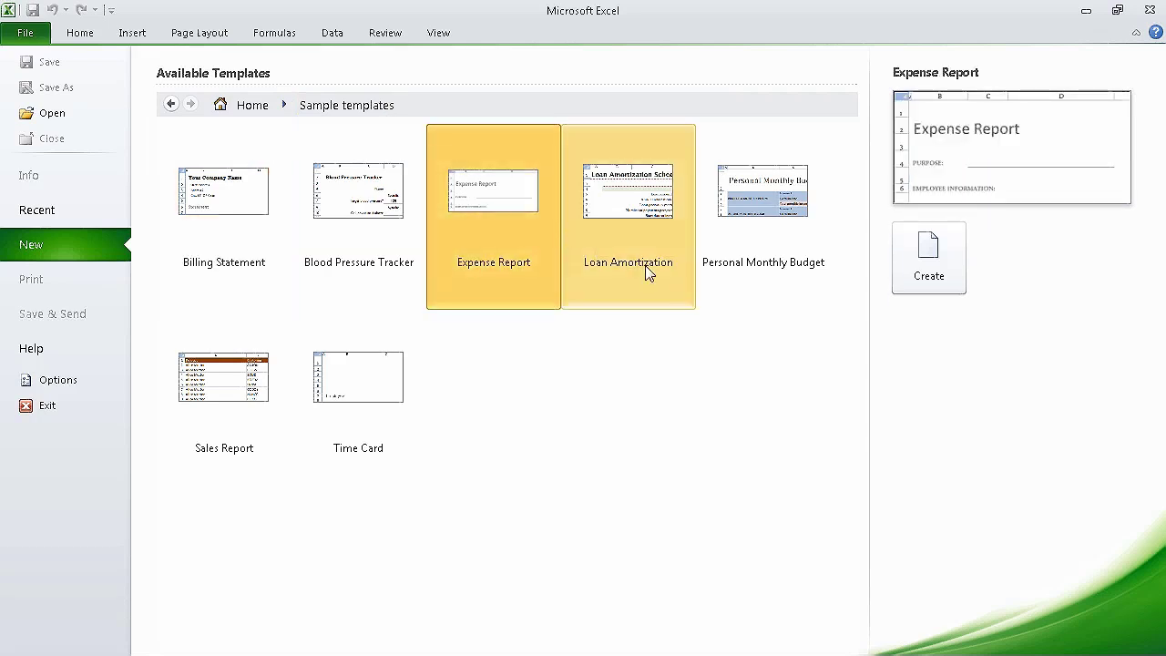
left_click(917, 266)
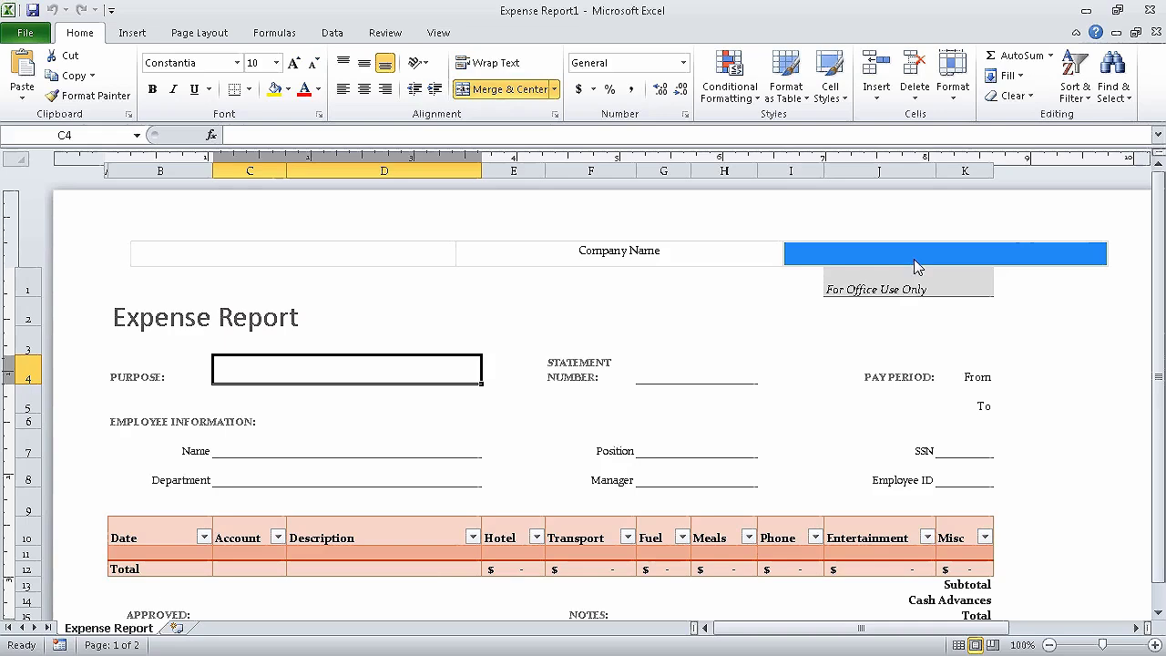
Step: Save the new workbook as 'Expense Report' in Chapter07, dropping the trailing 1
left_click(32, 10)
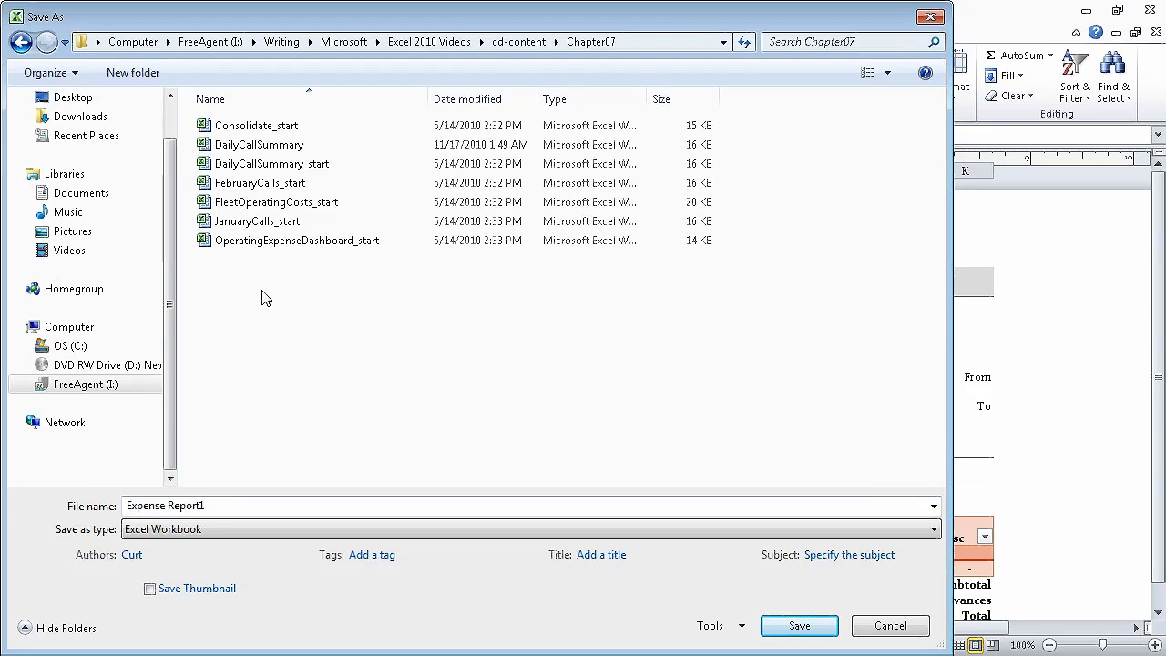
left_click(231, 504)
double_click(232, 504)
left_click(231, 504)
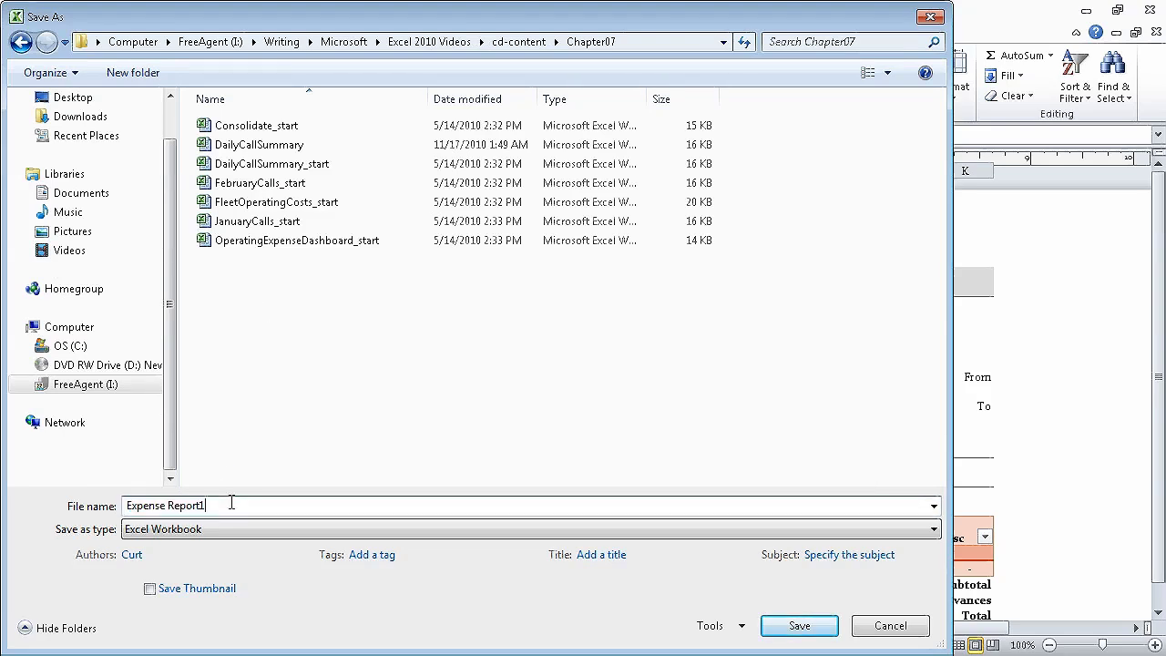
key("BackSpace")
left_click(798, 628)
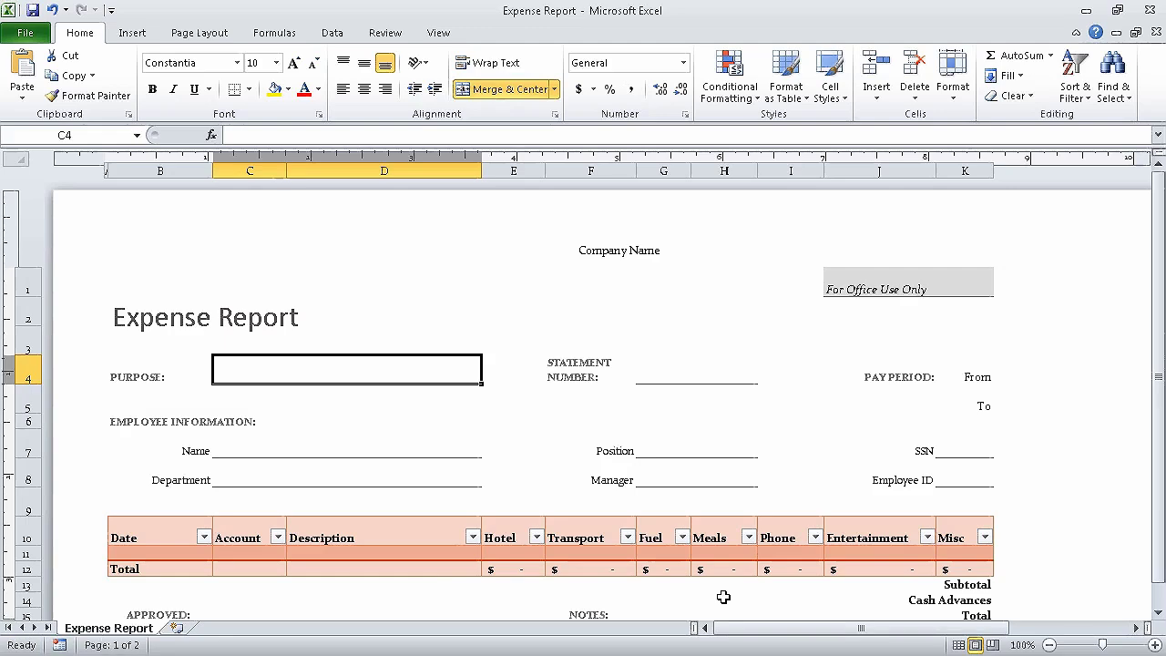
Step: Reopen DailyCallSummary from the Chapter07 folder via the Recent workbooks list
left_click(42, 33)
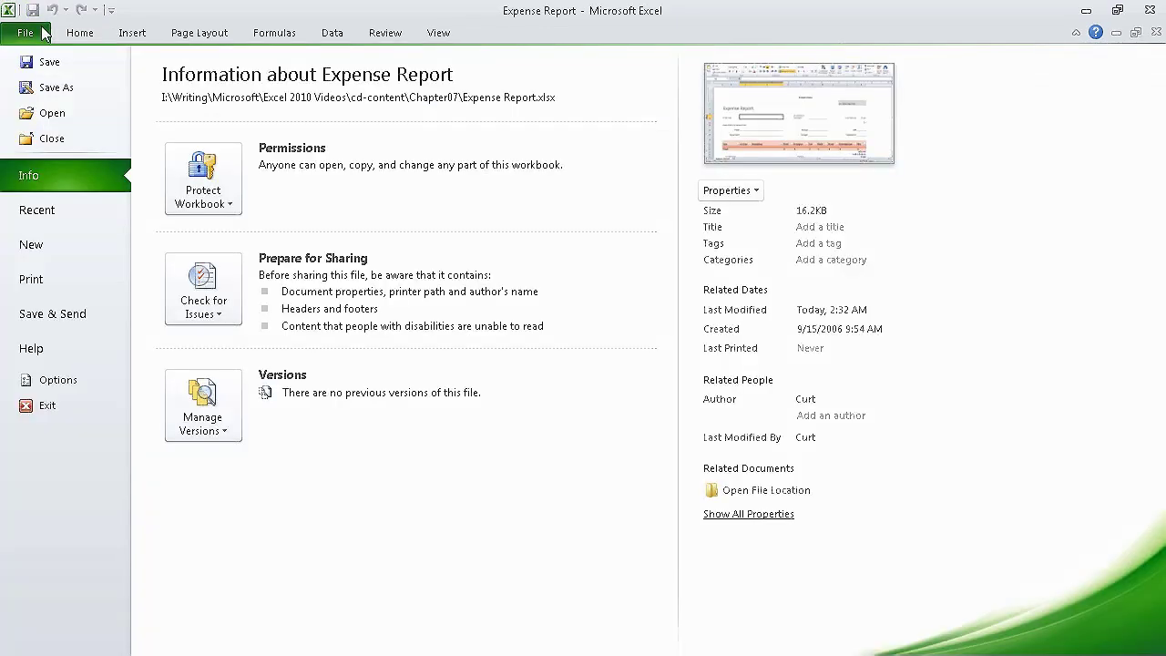
left_click(77, 208)
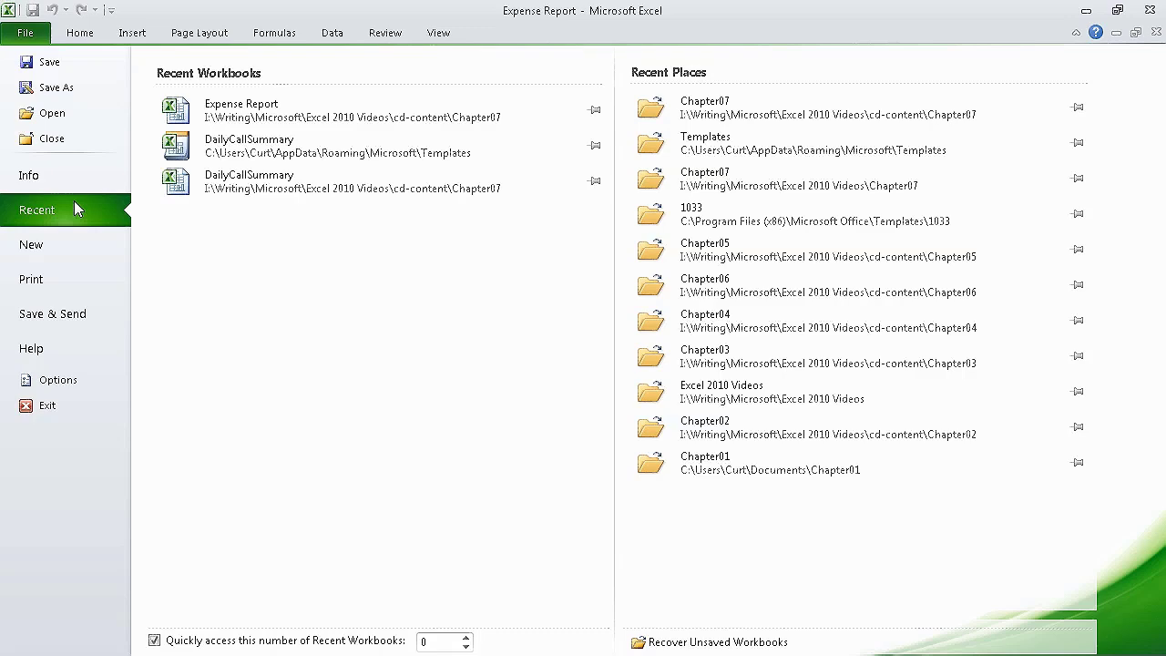
left_click(278, 185)
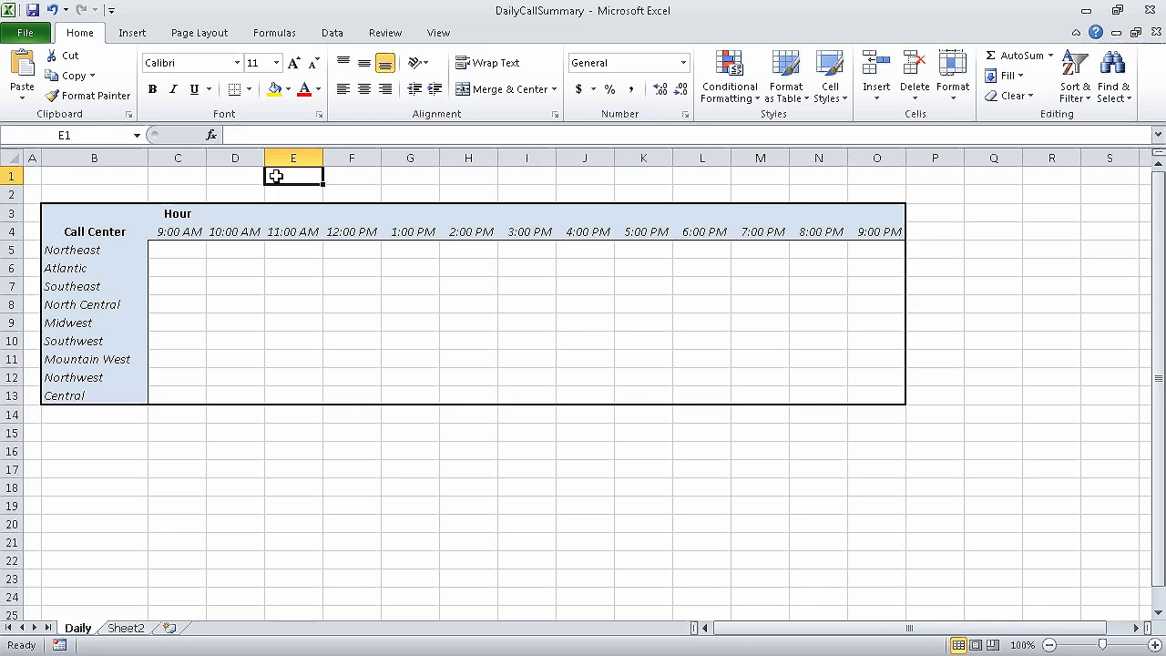
Step: Delete the empty Sheet2, leaving only the Daily worksheet
right_click(138, 633)
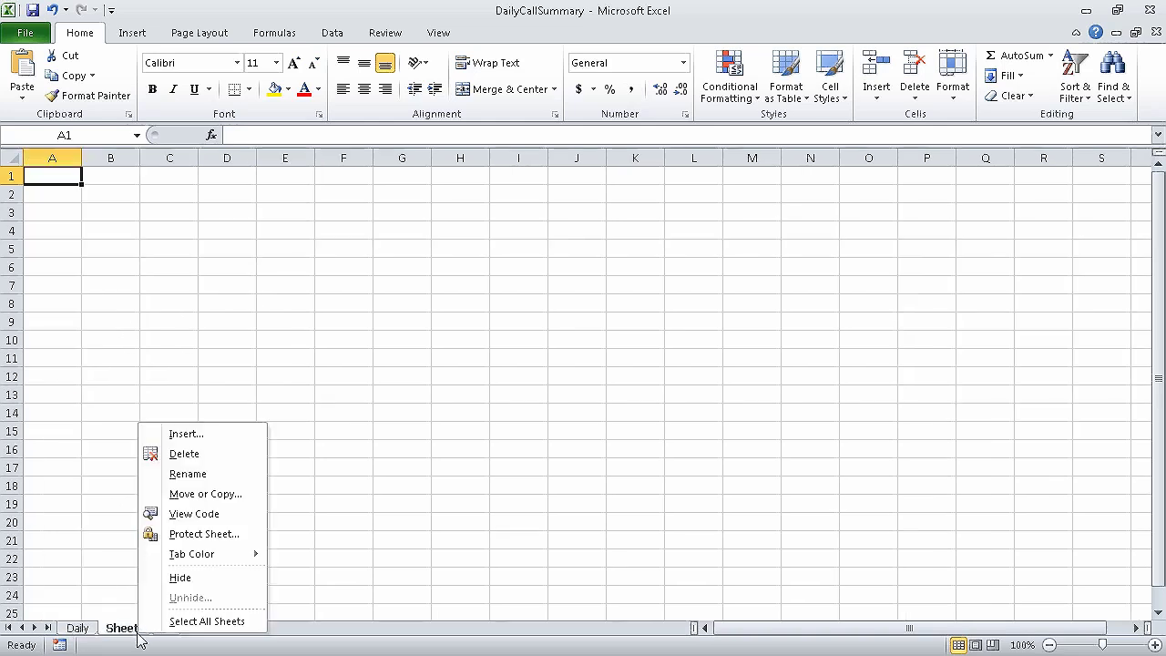
left_click(219, 453)
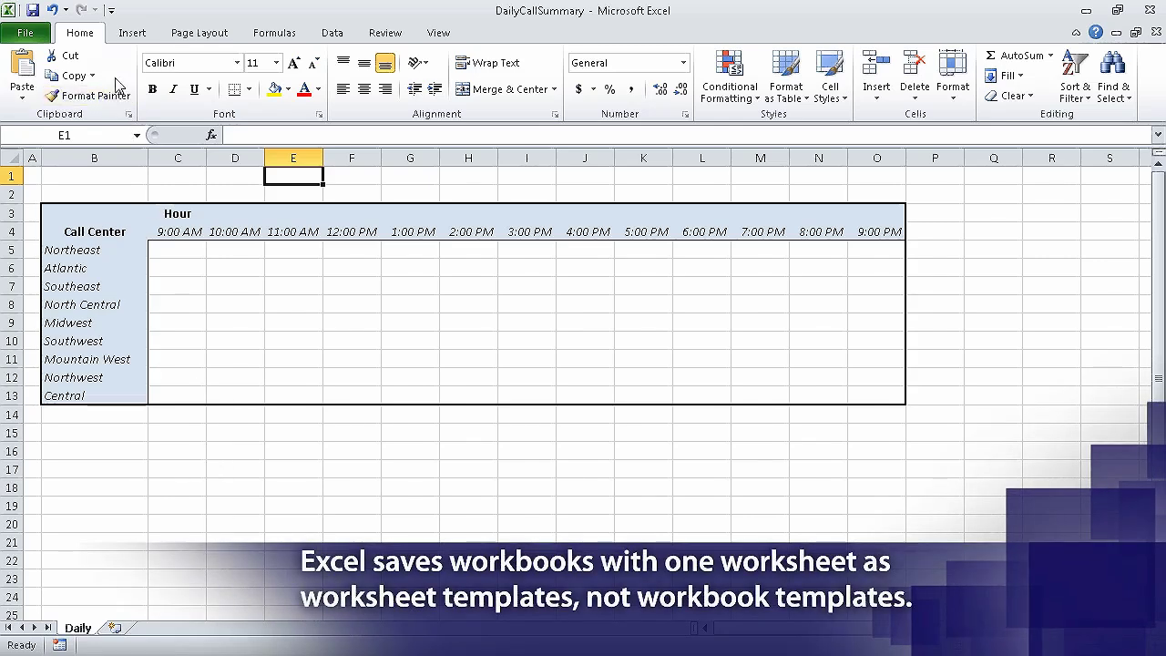
left_click(29, 35)
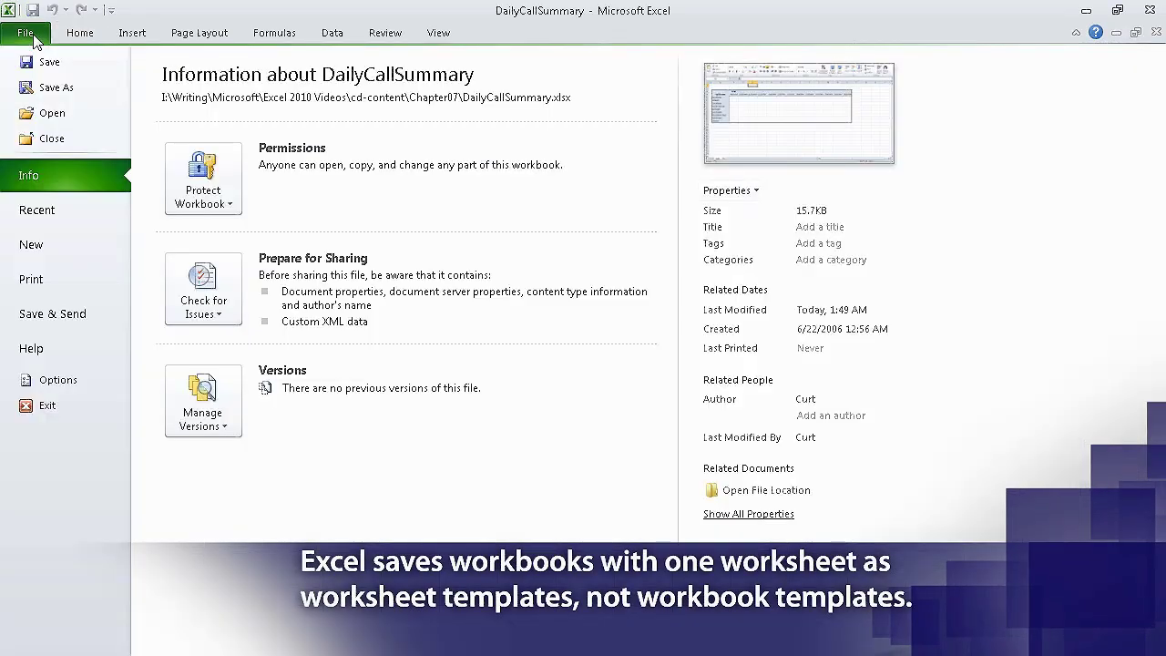
Step: Save the workbook as Excel Template 'DailyCallWorksheet' in the Templates folder
left_click(54, 87)
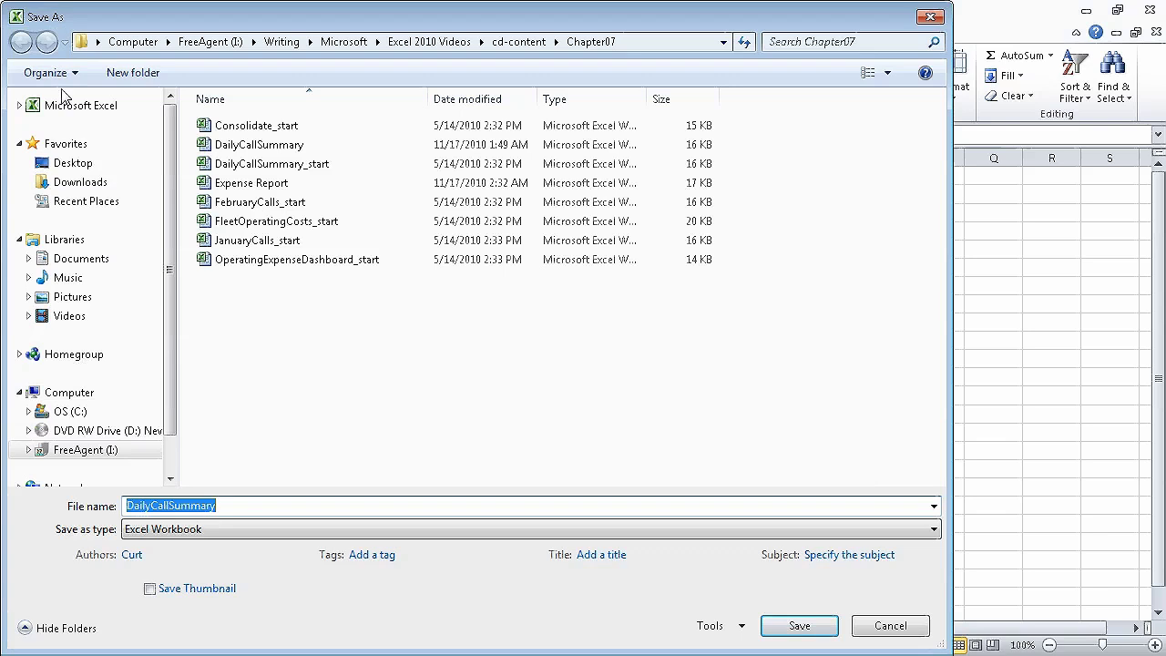
left_click(233, 500)
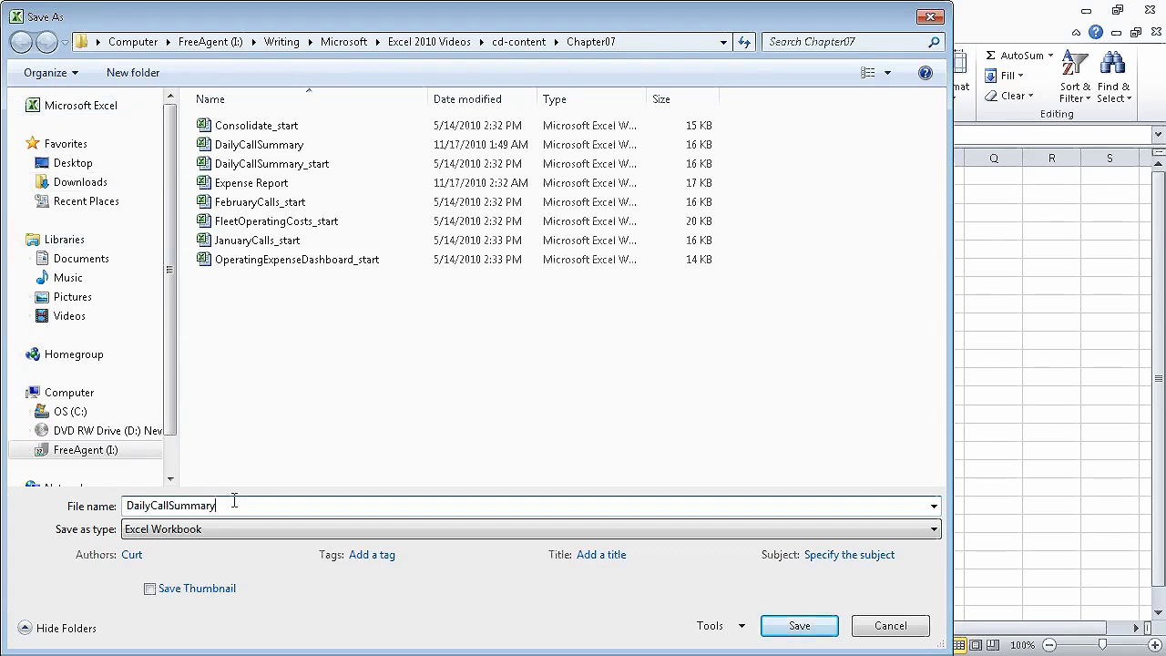
key("BackSpace")
key("BackSpace")
key("BackSpace")
key("BackSpace")
key("BackSpace")
key("BackSpace")
key("BackSpace")
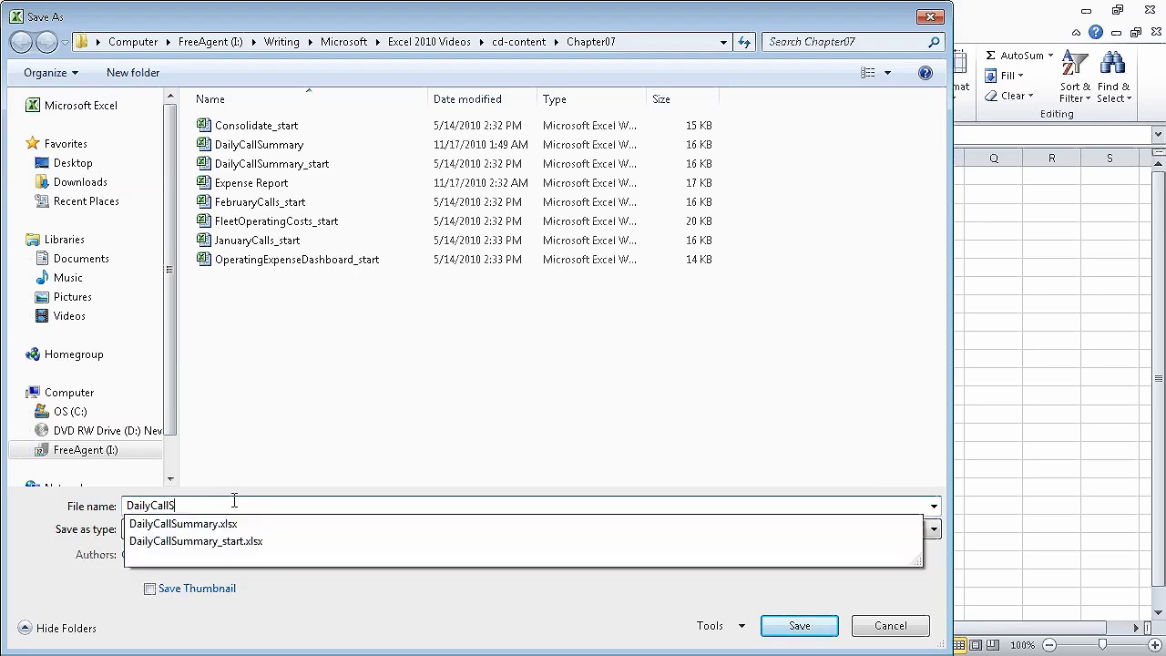
type("Worksheet")
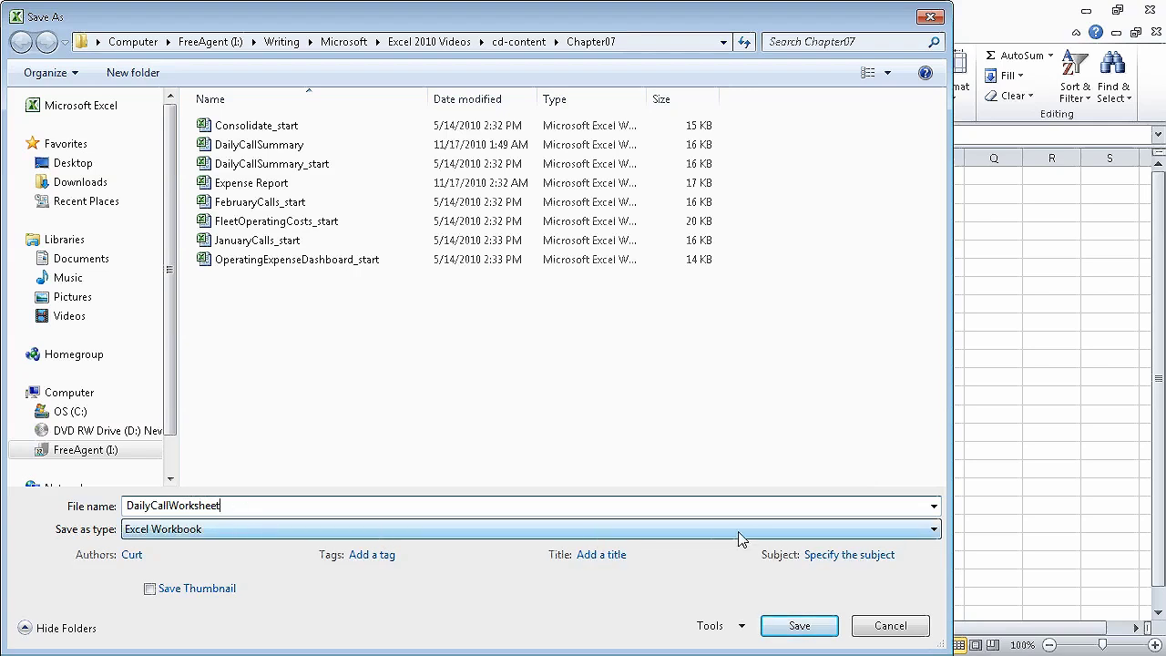
left_click(847, 529)
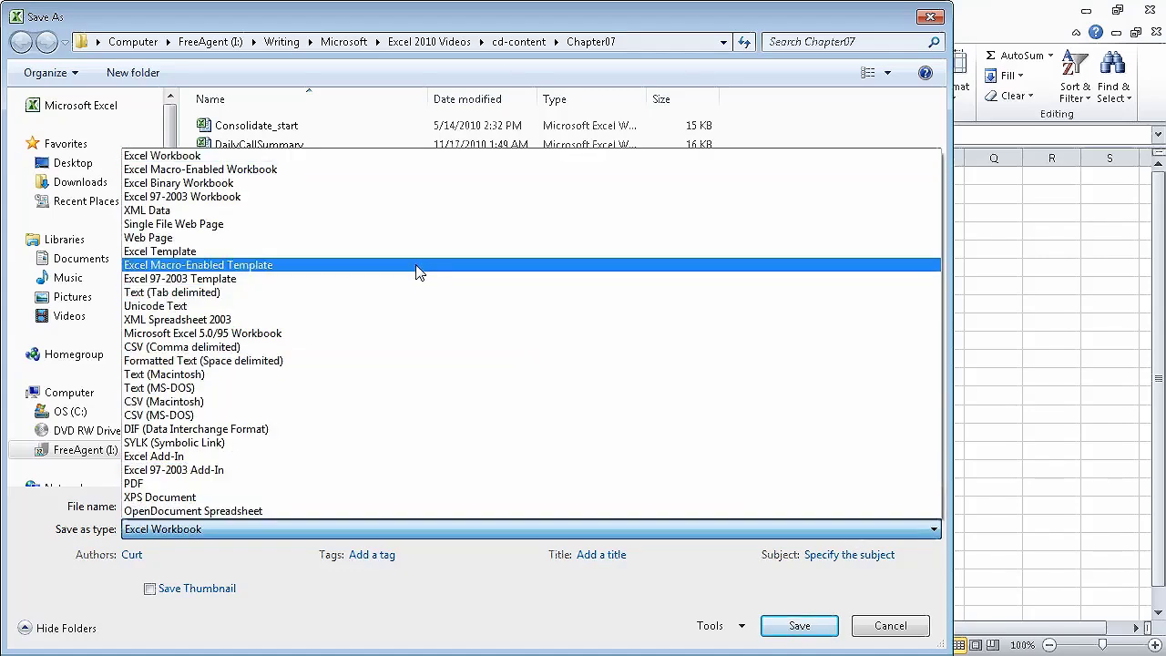
left_click(417, 252)
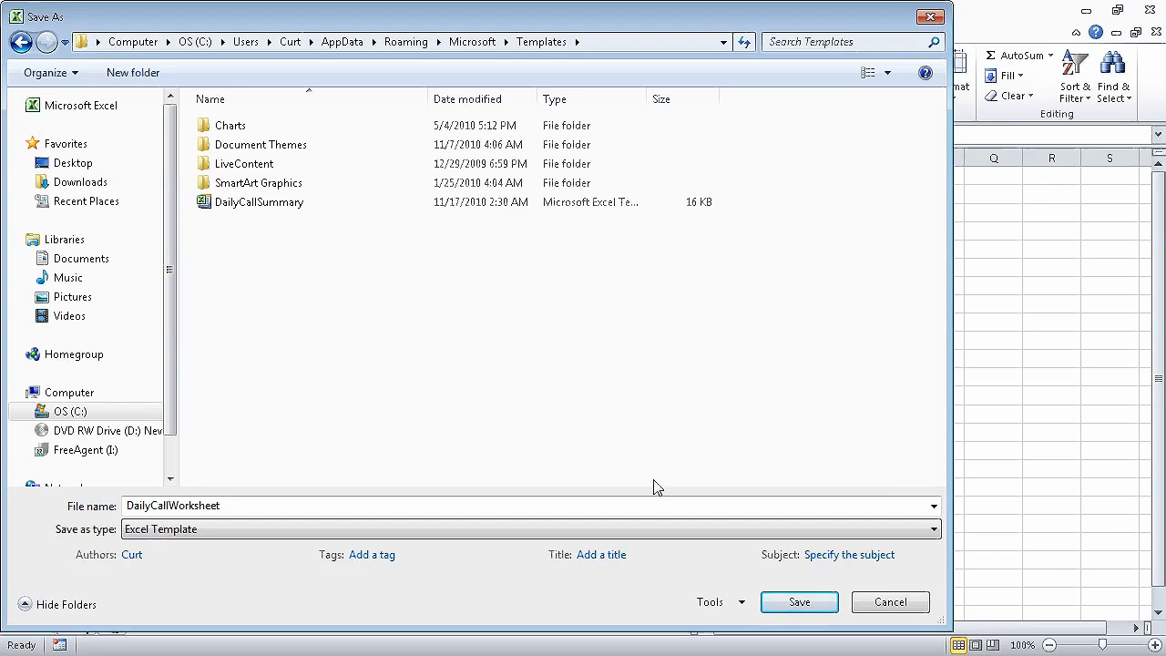
left_click(792, 603)
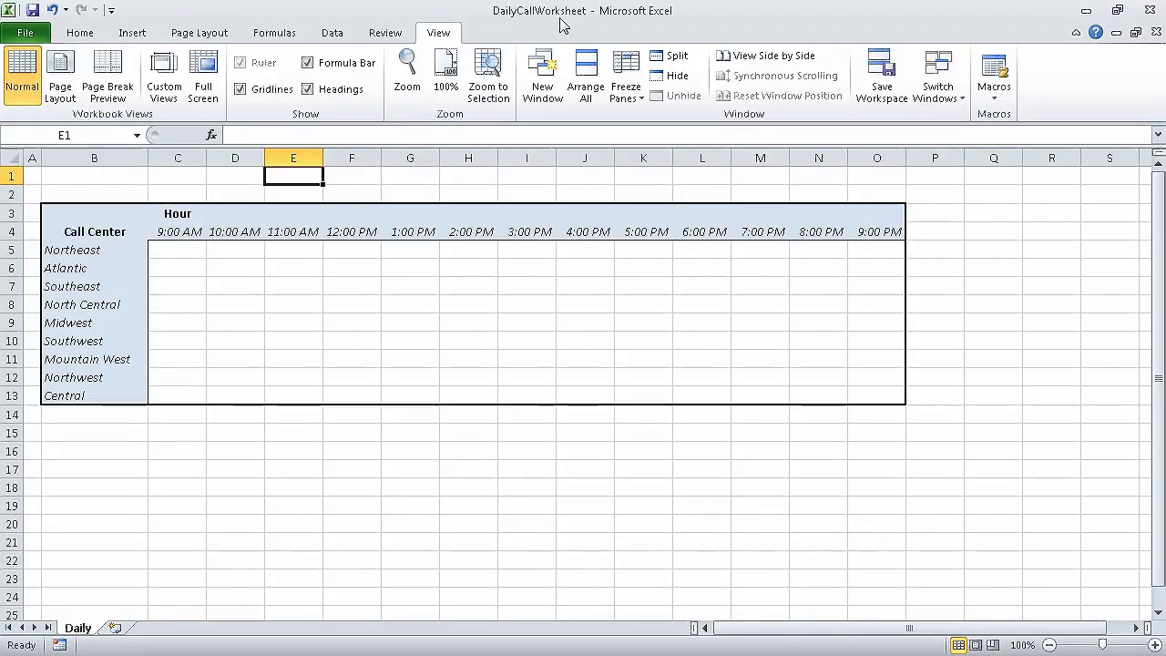
Step: Create a new blank workbook, Book3, from the New page
left_click(37, 33)
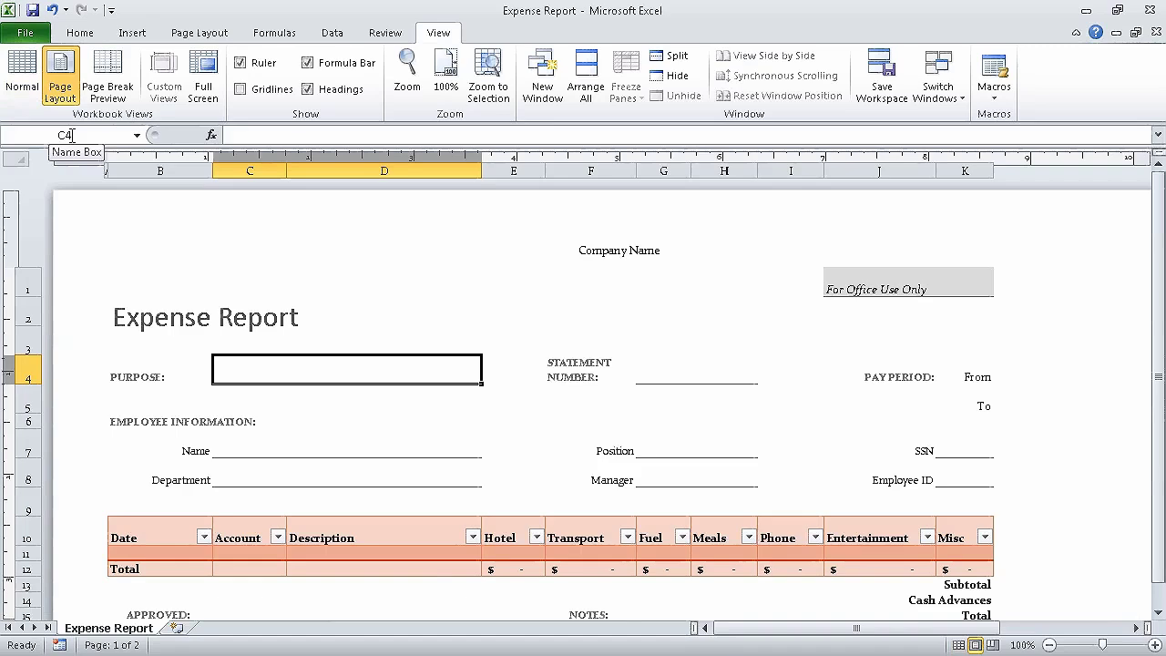
left_click(25, 32)
left_click(71, 244)
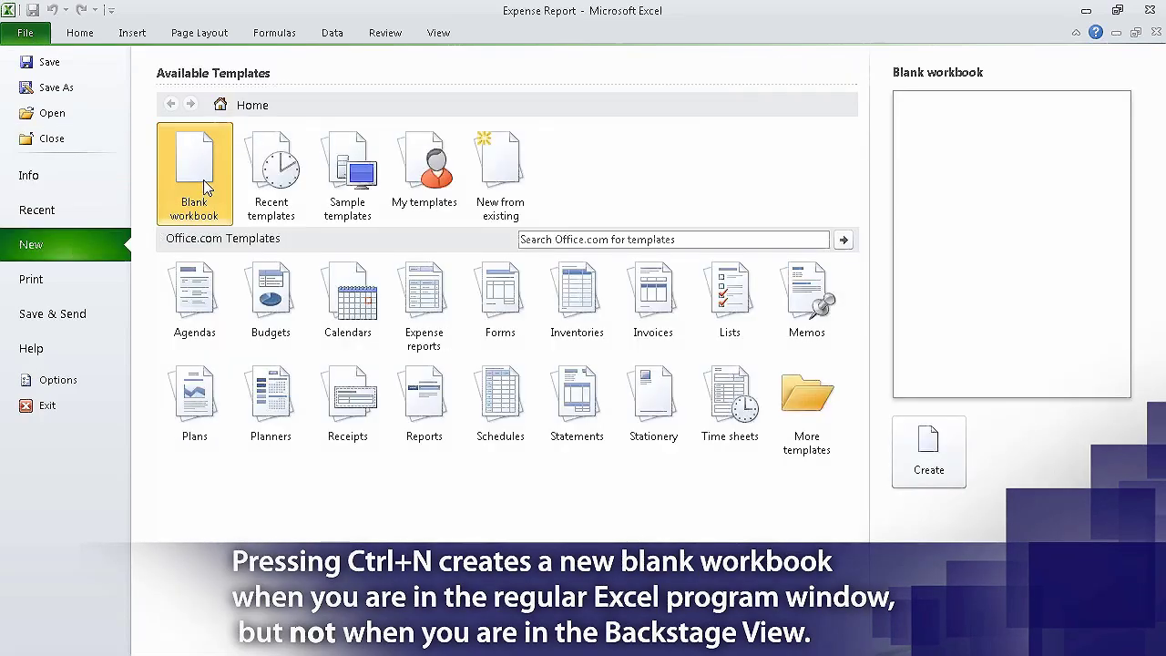
left_click(922, 448)
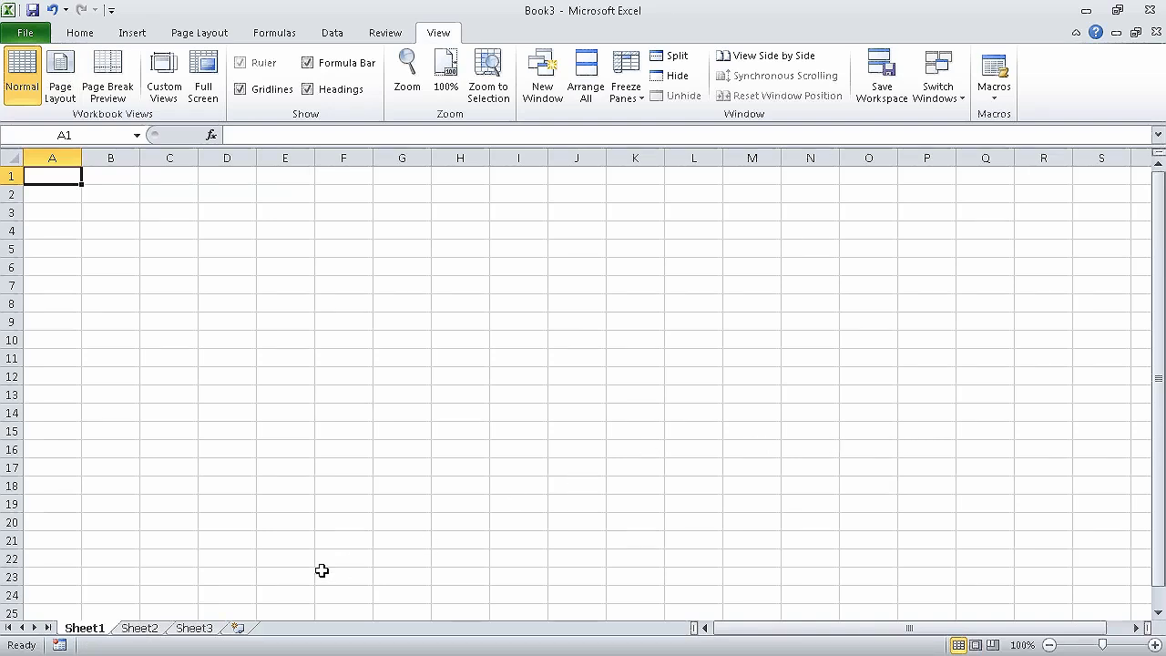
right_click(84, 627)
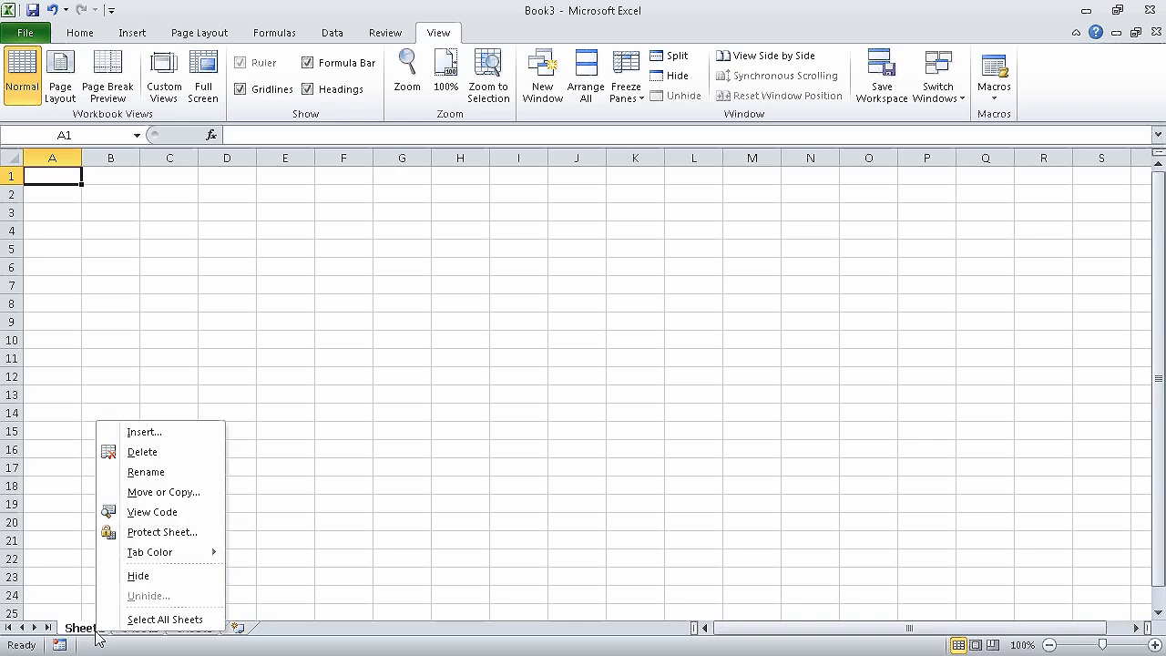
Step: Insert a Daily sheet into Book3 from the DailyCallWorksheet template
left_click(164, 432)
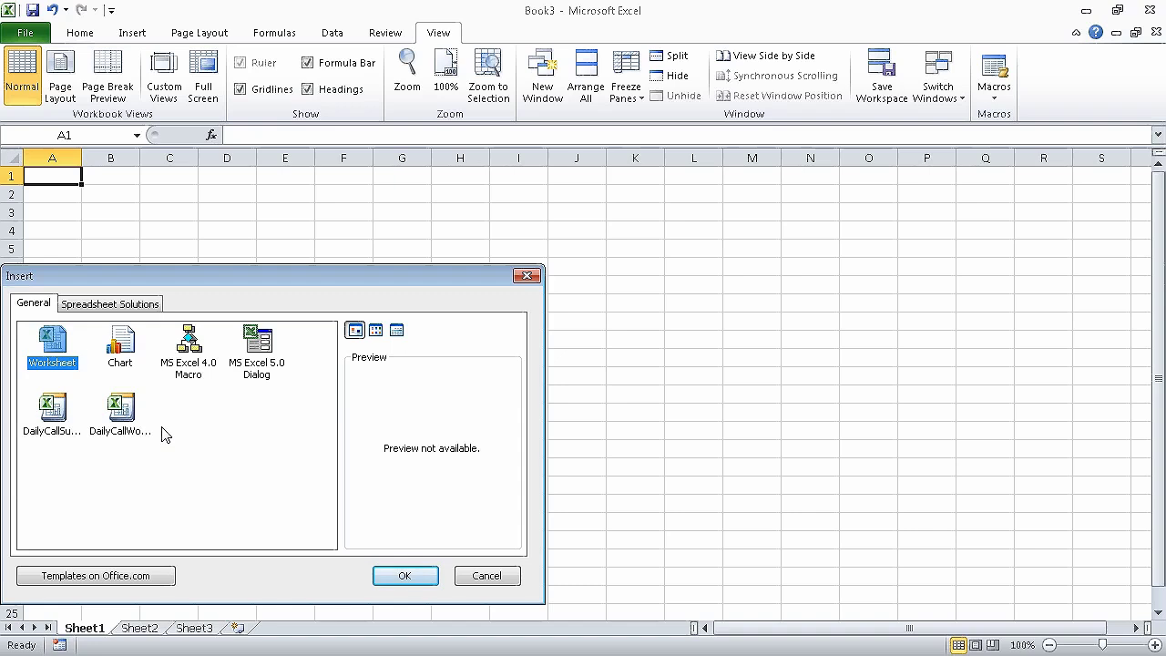
left_click(134, 421)
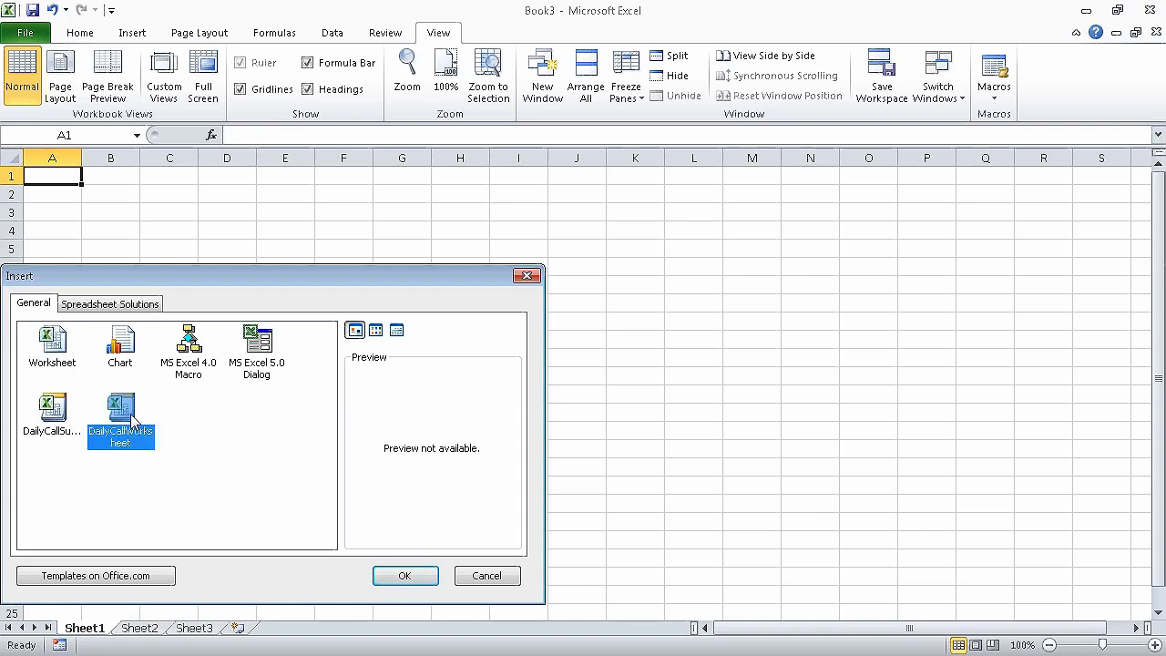
left_click(424, 576)
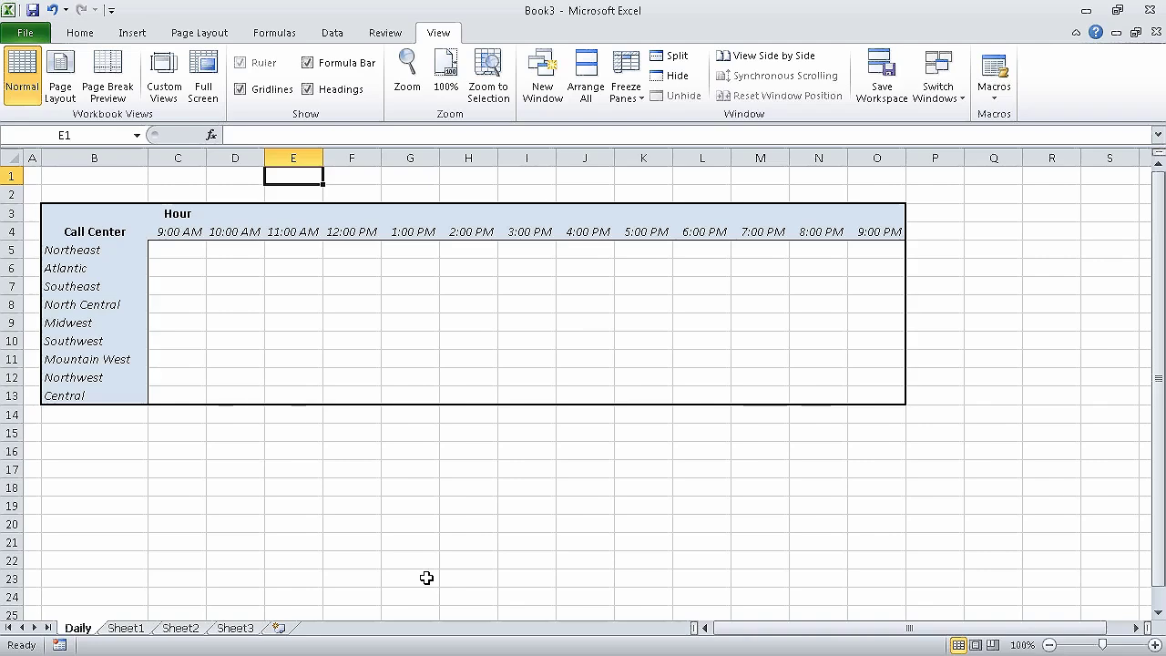
Step: Save the workbook as 'CurrentCallSummary' in the FreeAgent Chapter07 folder
left_click(32, 13)
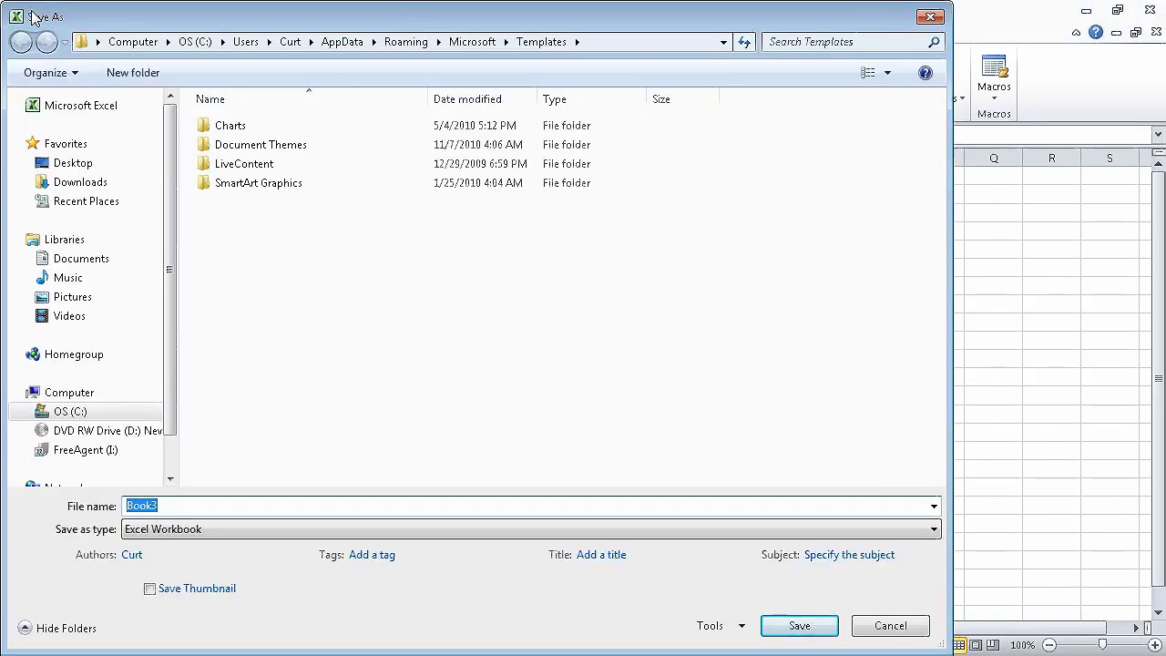
type("C")
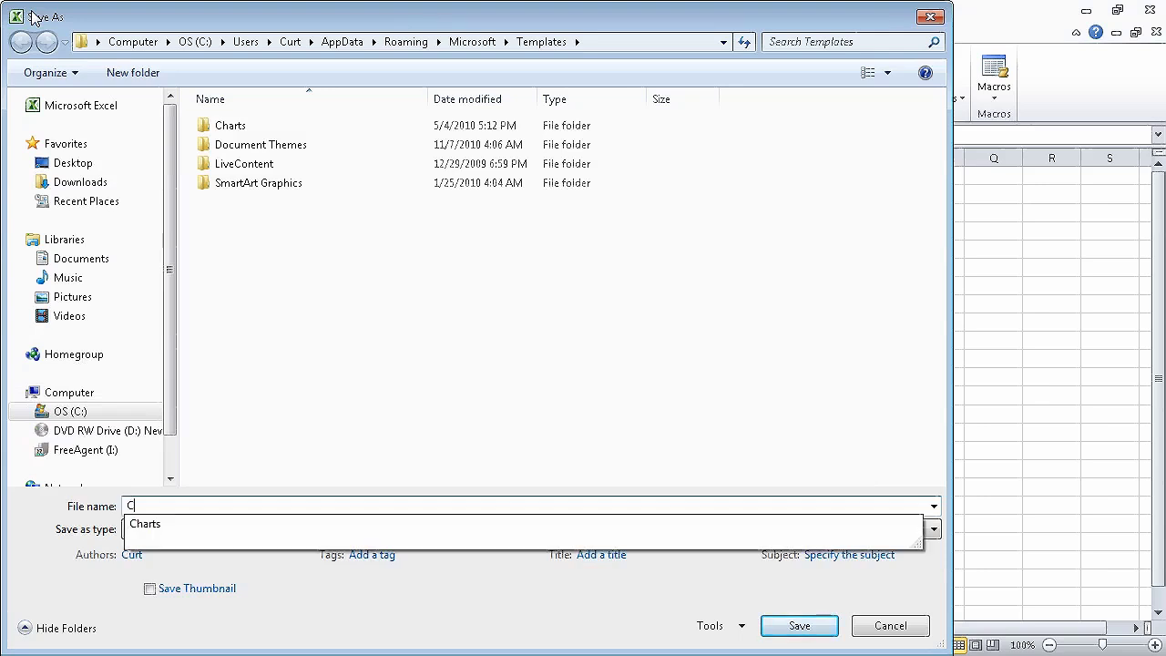
type("urrentCallSummary")
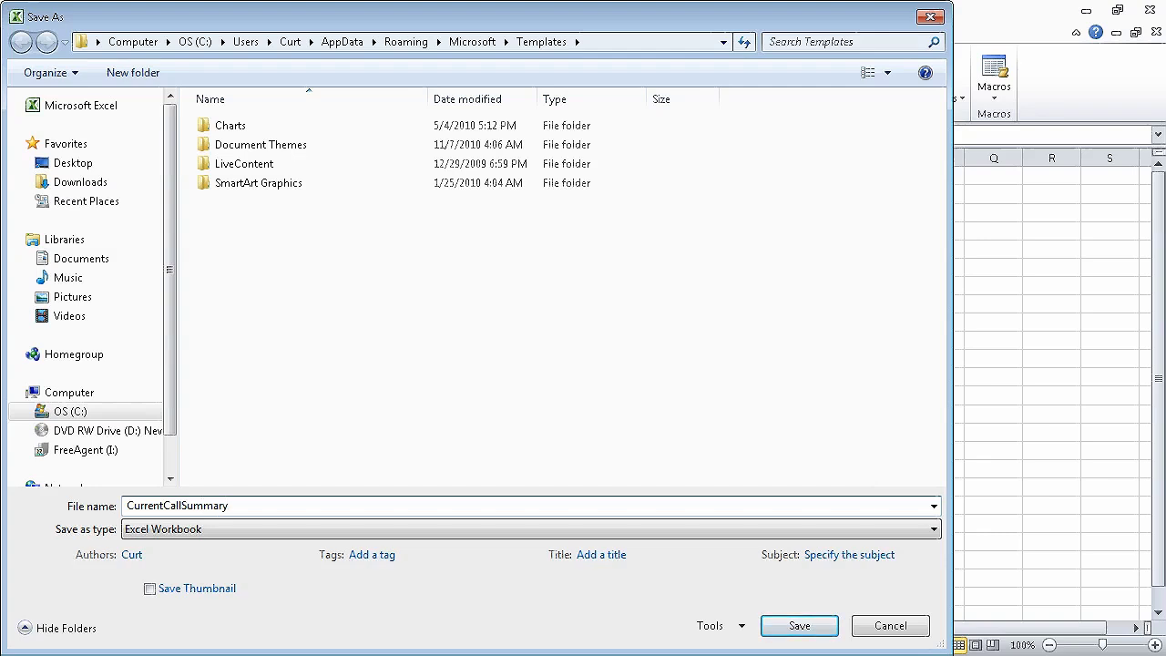
left_click(20, 43)
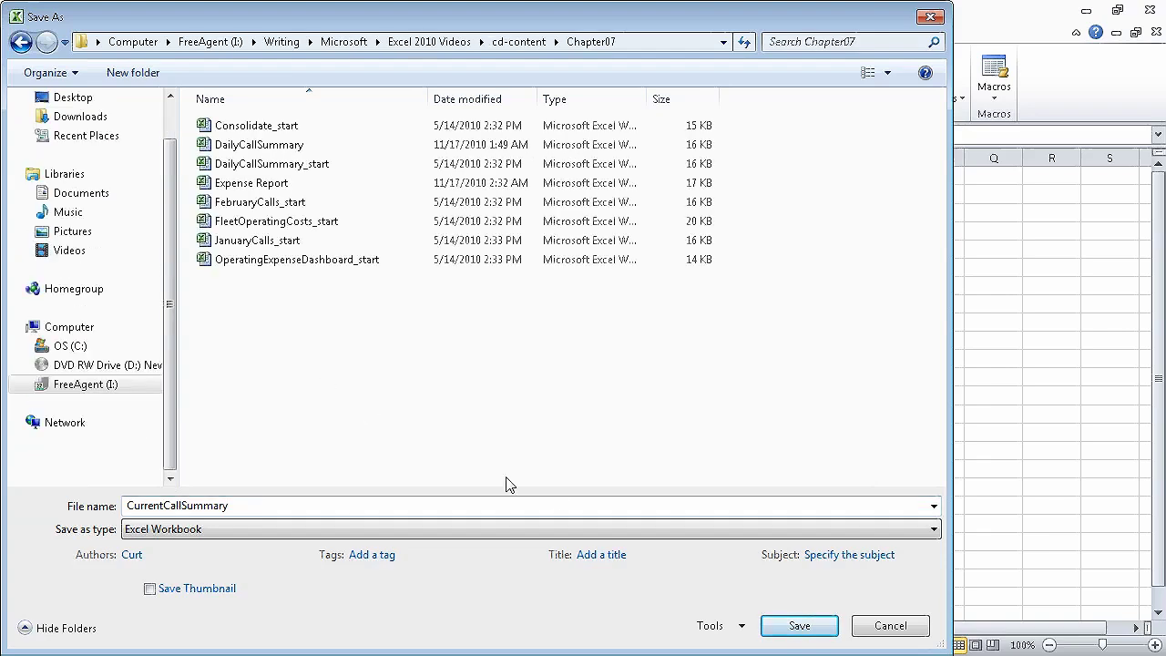
left_click(797, 626)
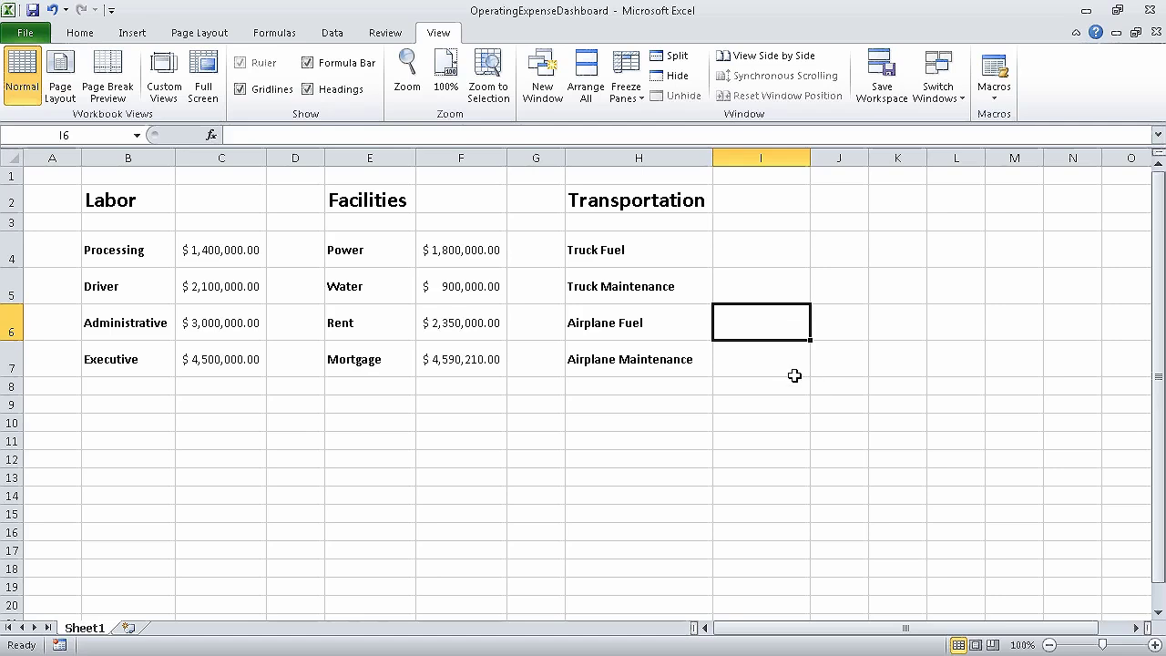
Step: Link Airplane Fuel cell I6 to C15 on FleetOperatingCosts' Plane Repair sheet, showing $2,410,871
type("=")
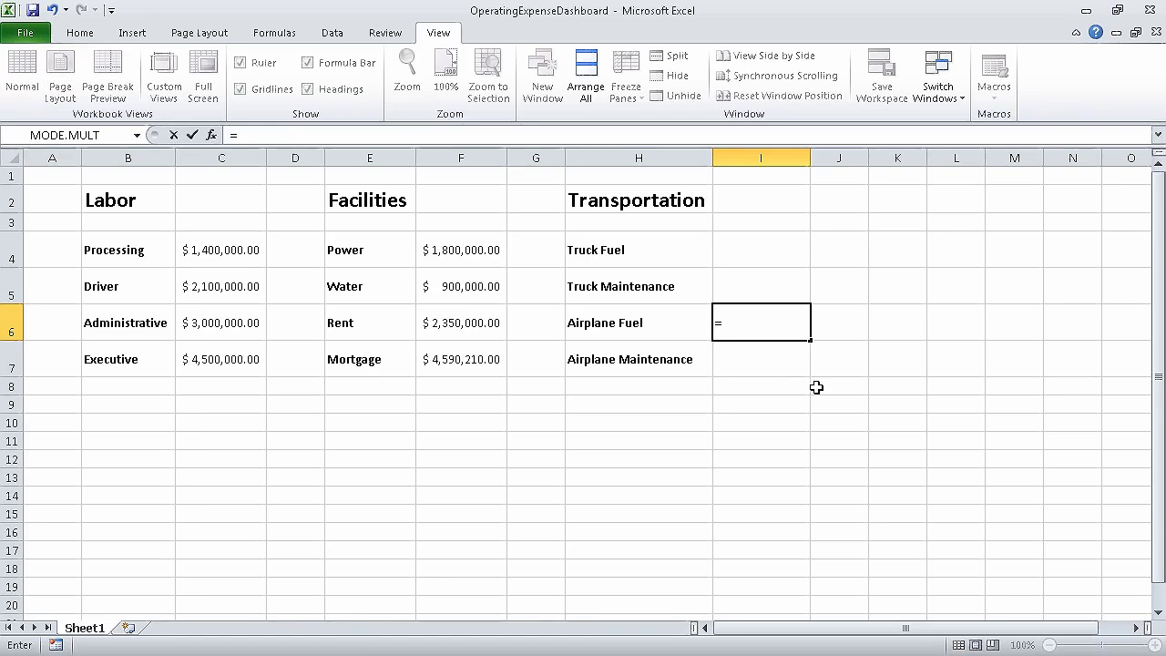
left_click(947, 99)
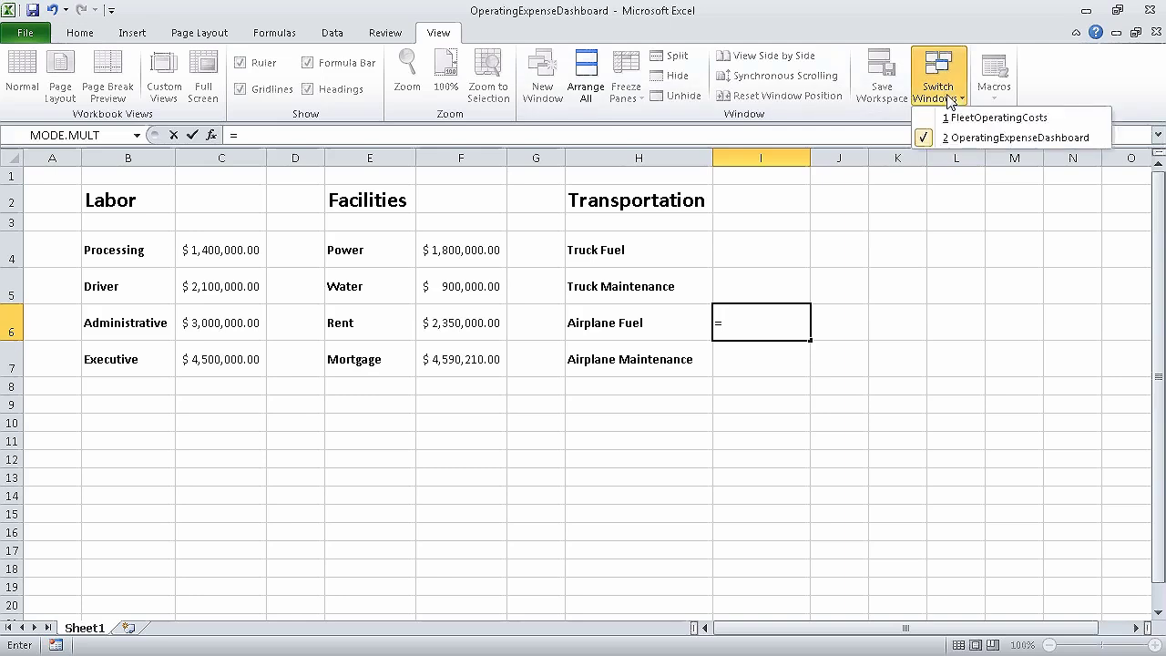
left_click(987, 119)
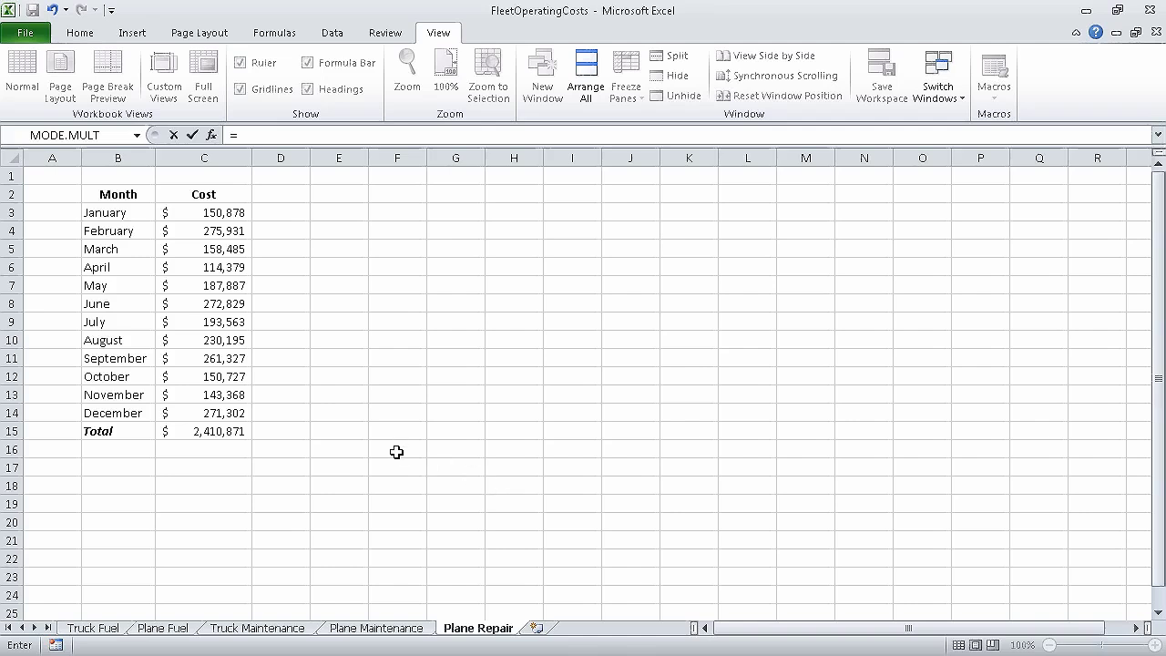
left_click(237, 432)
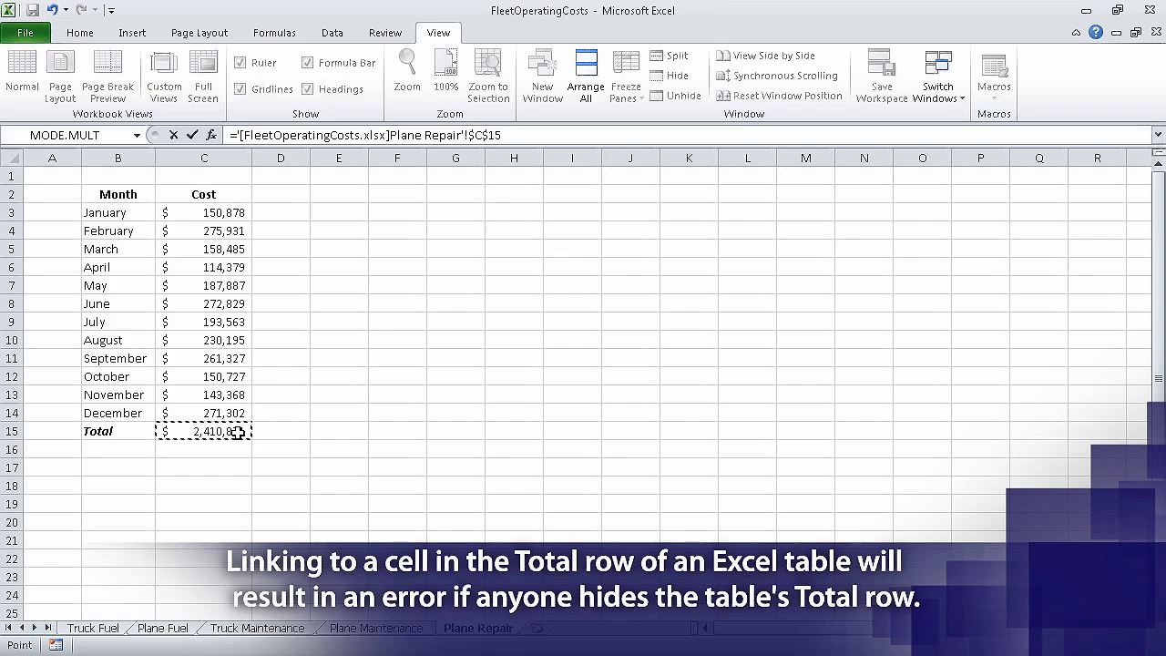
key("Return")
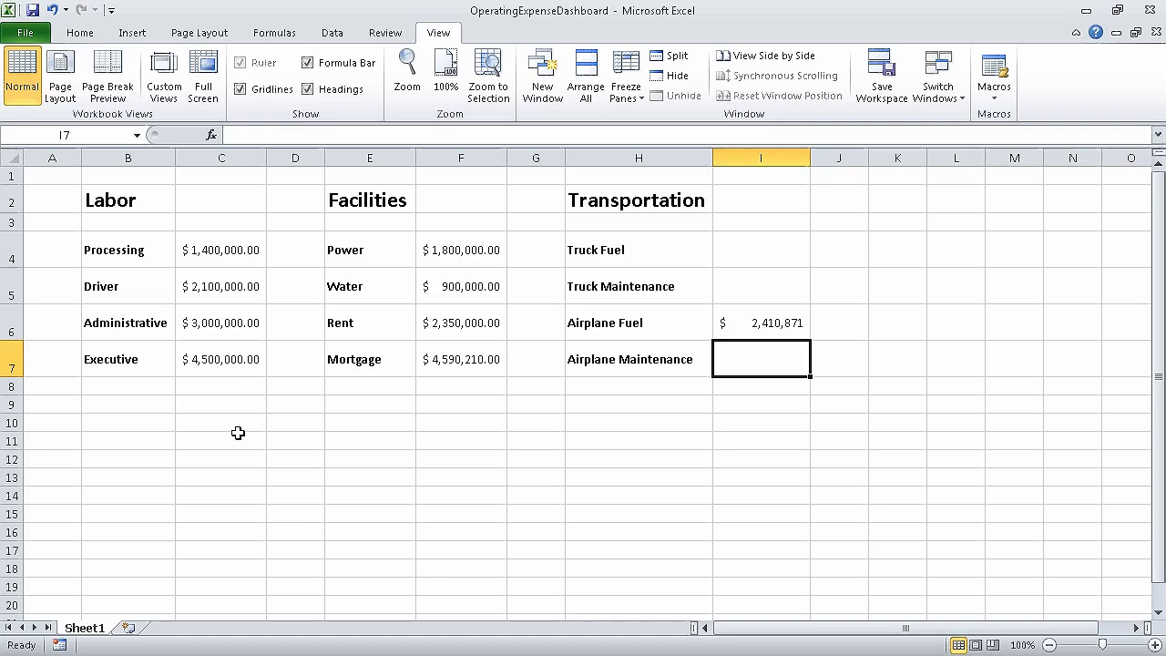
Step: Delete the Plane Repair sheet from FleetOperatingCosts and return to the OperatingExpenseDashboard workbook
left_click(938, 77)
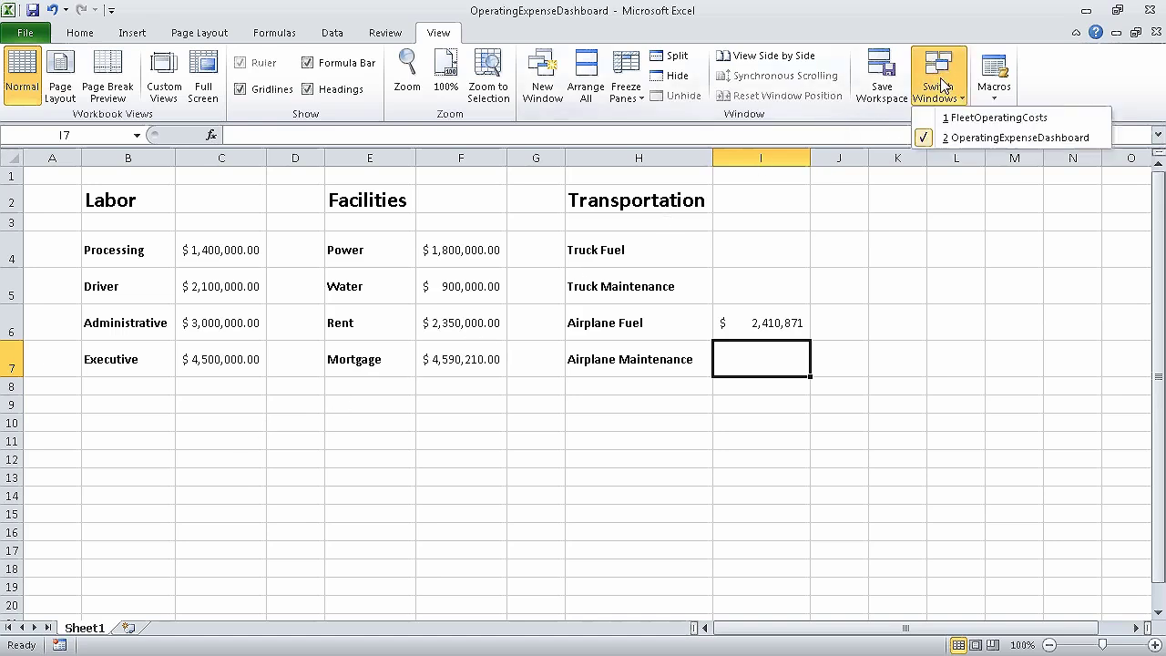
left_click(968, 119)
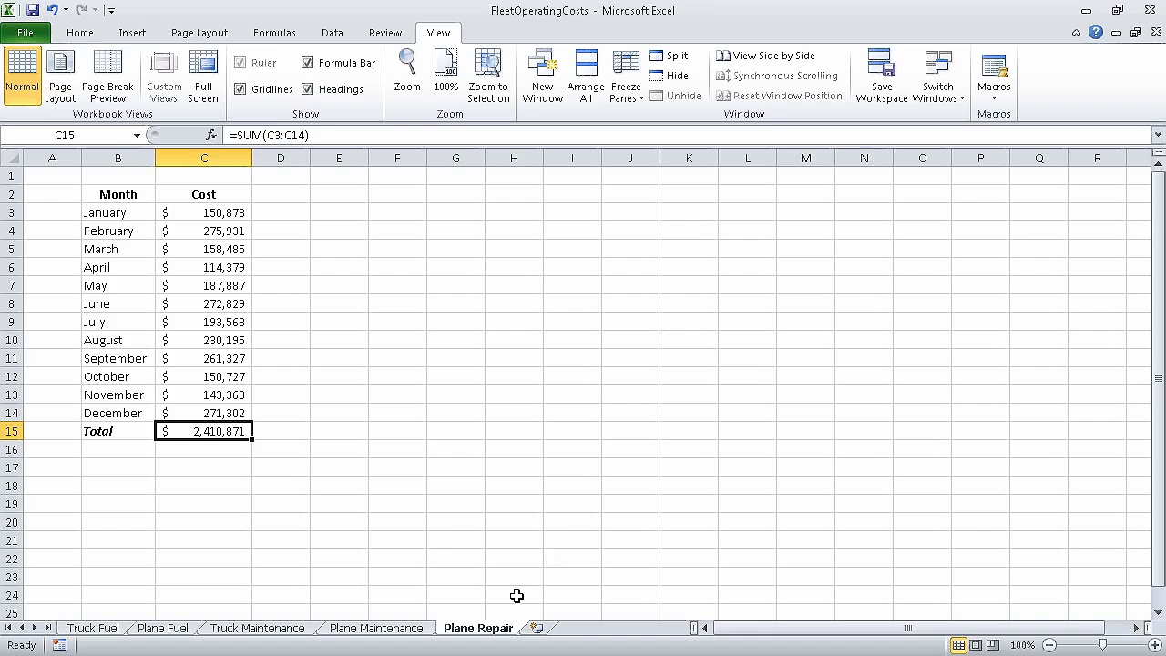
right_click(492, 633)
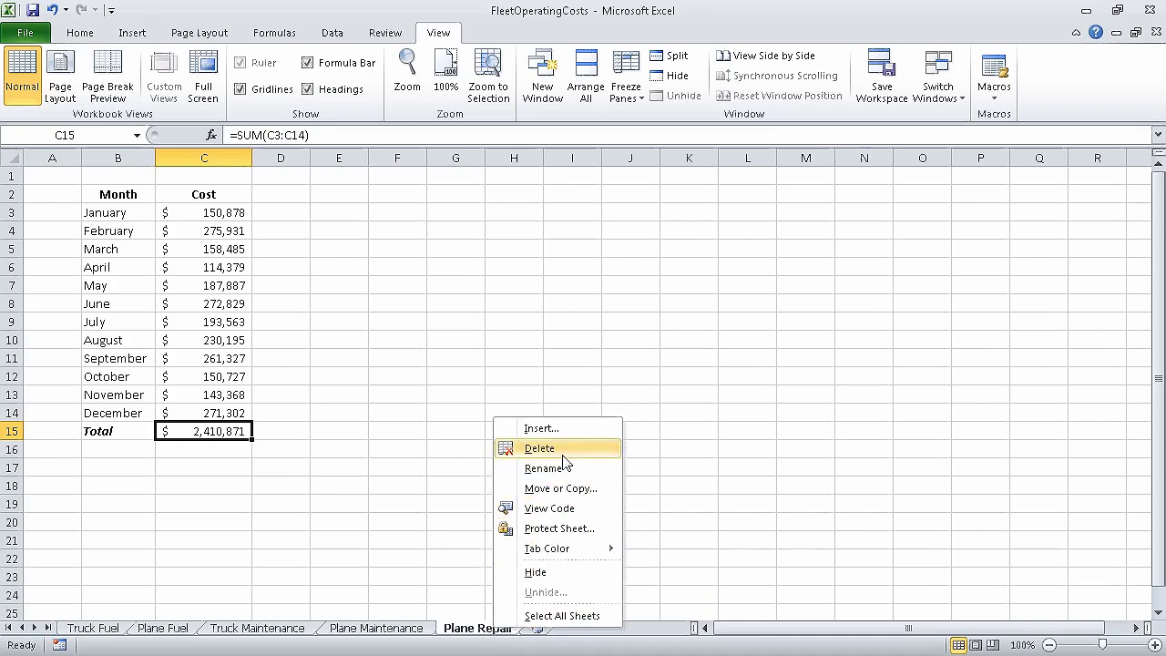
left_click(532, 448)
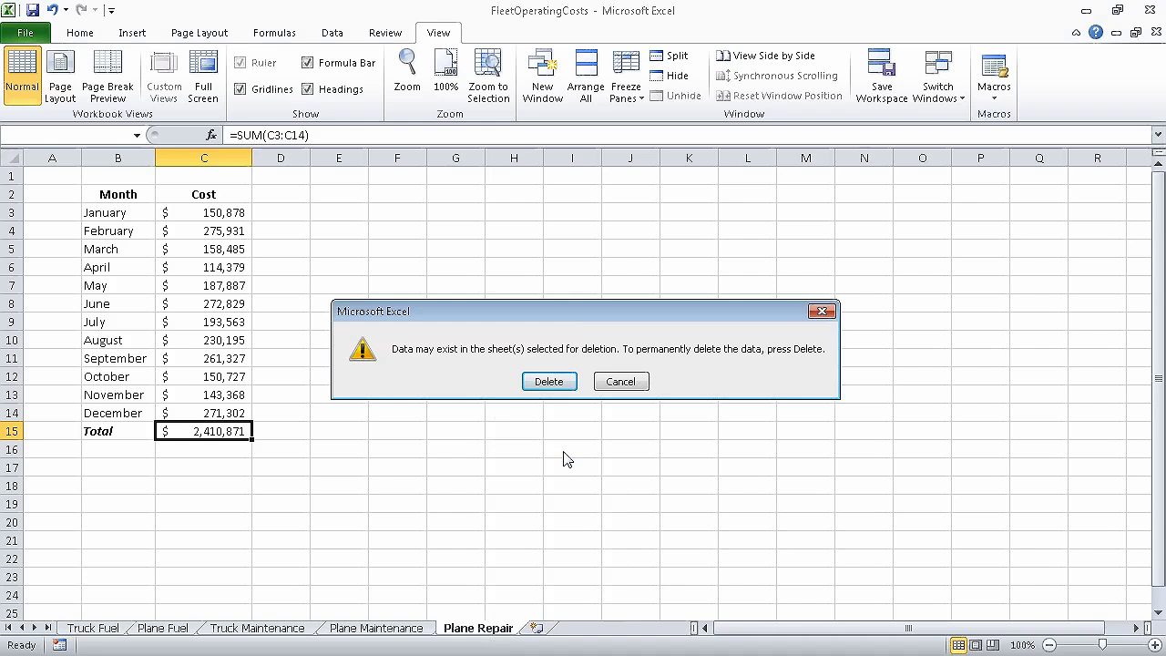
left_click(548, 381)
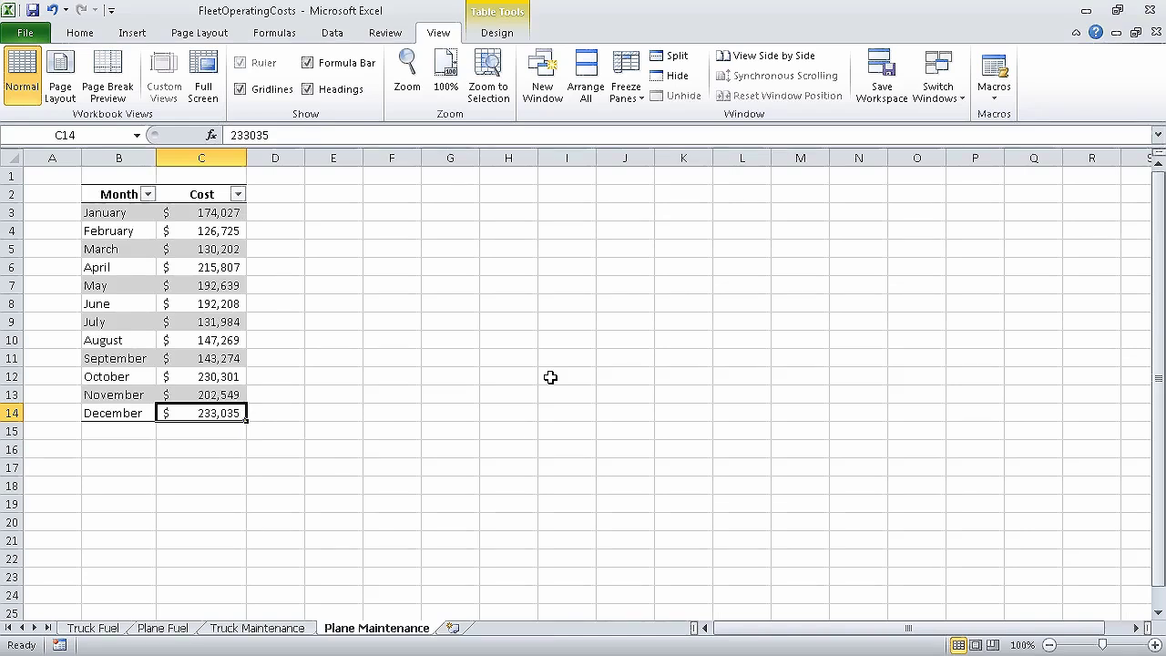
left_click(935, 92)
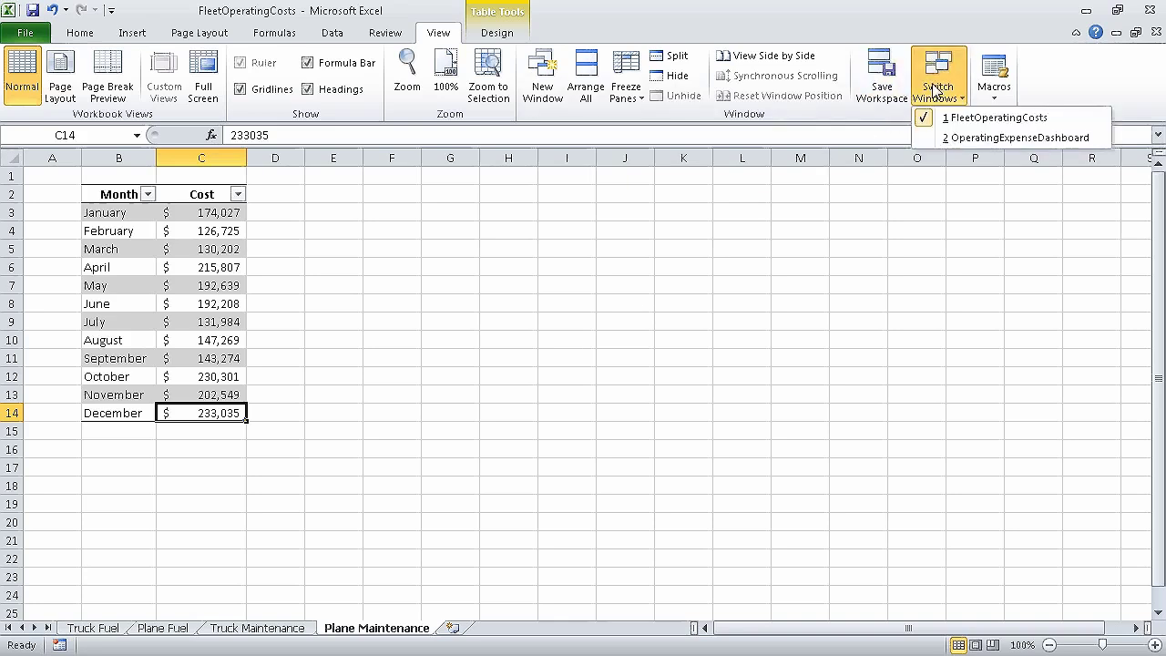
left_click(1077, 137)
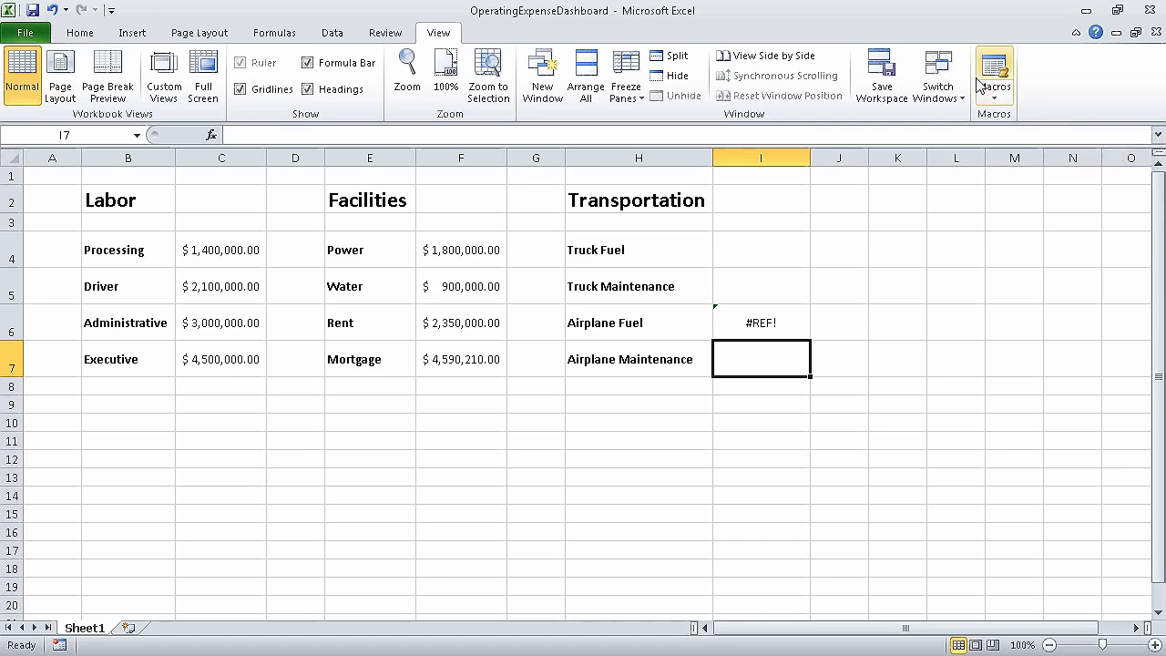
Step: Break the external link to FleetOperatingCosts.xlsx via Edit Links, then select the #REF! cell I6
left_click(335, 34)
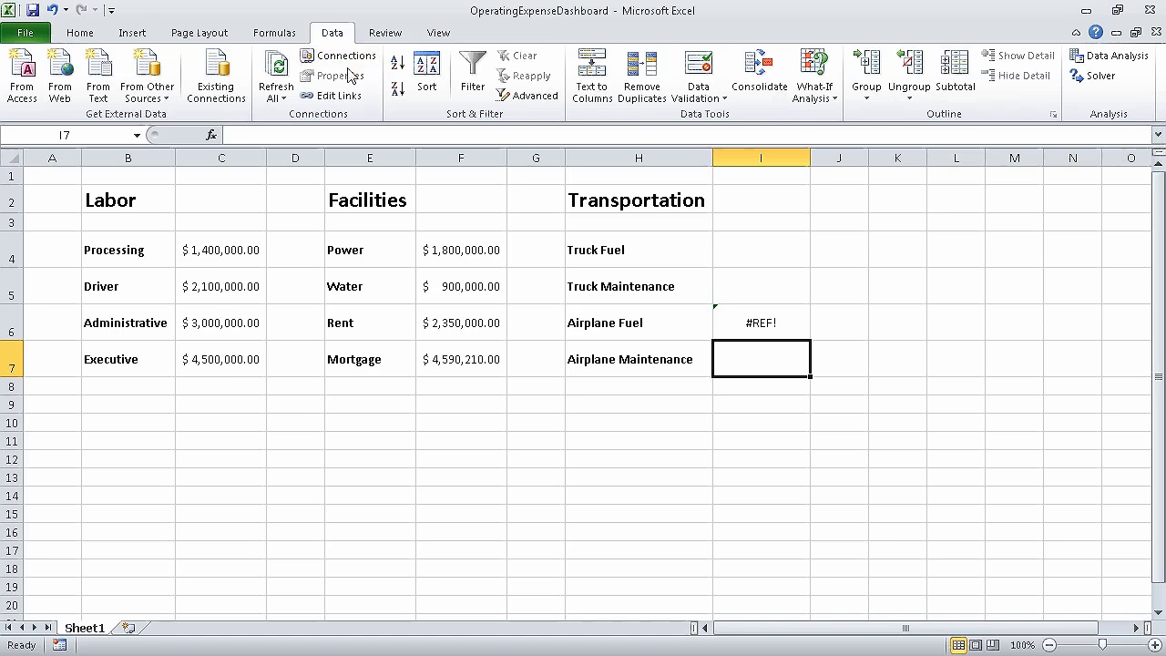
left_click(341, 96)
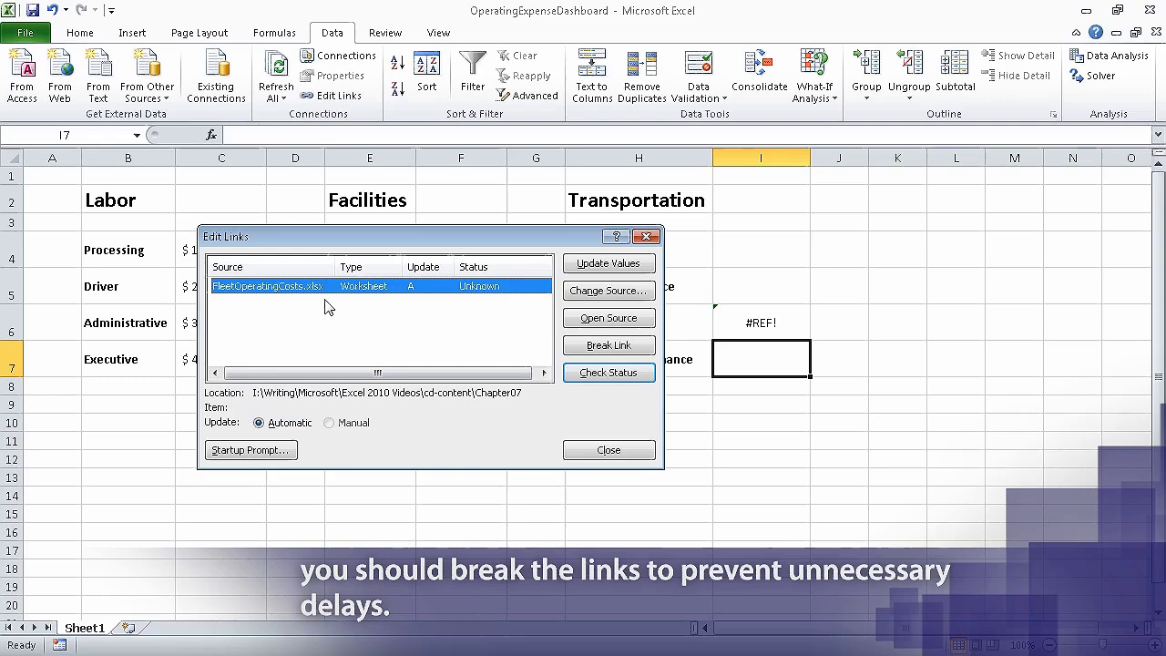
left_click(585, 348)
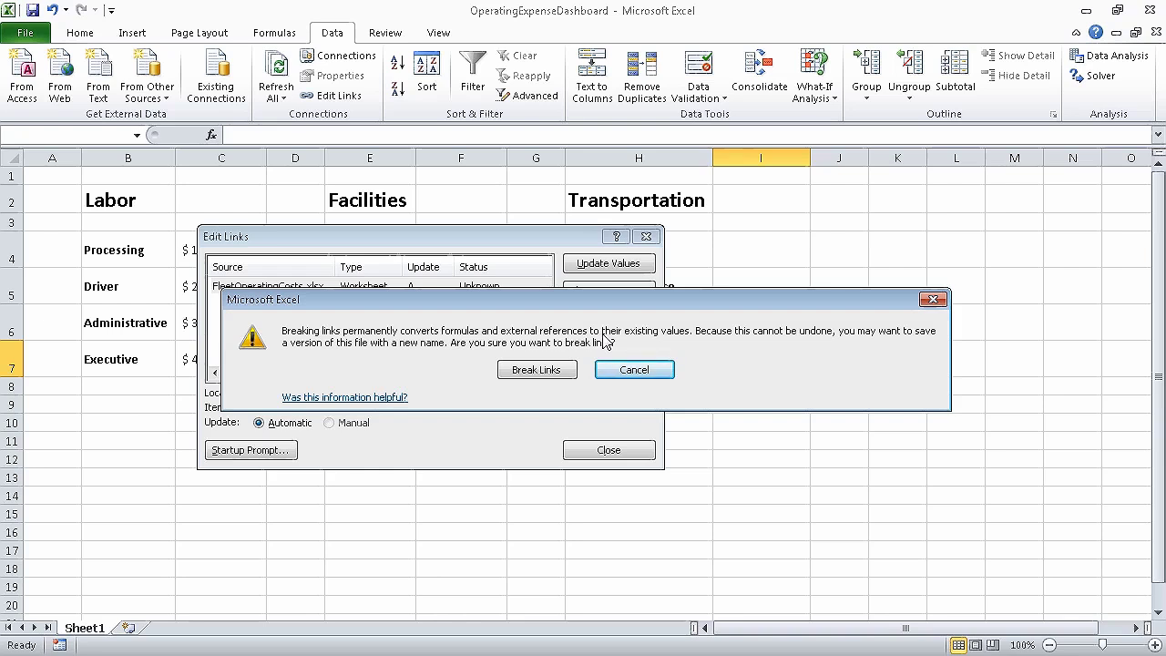
left_click(552, 373)
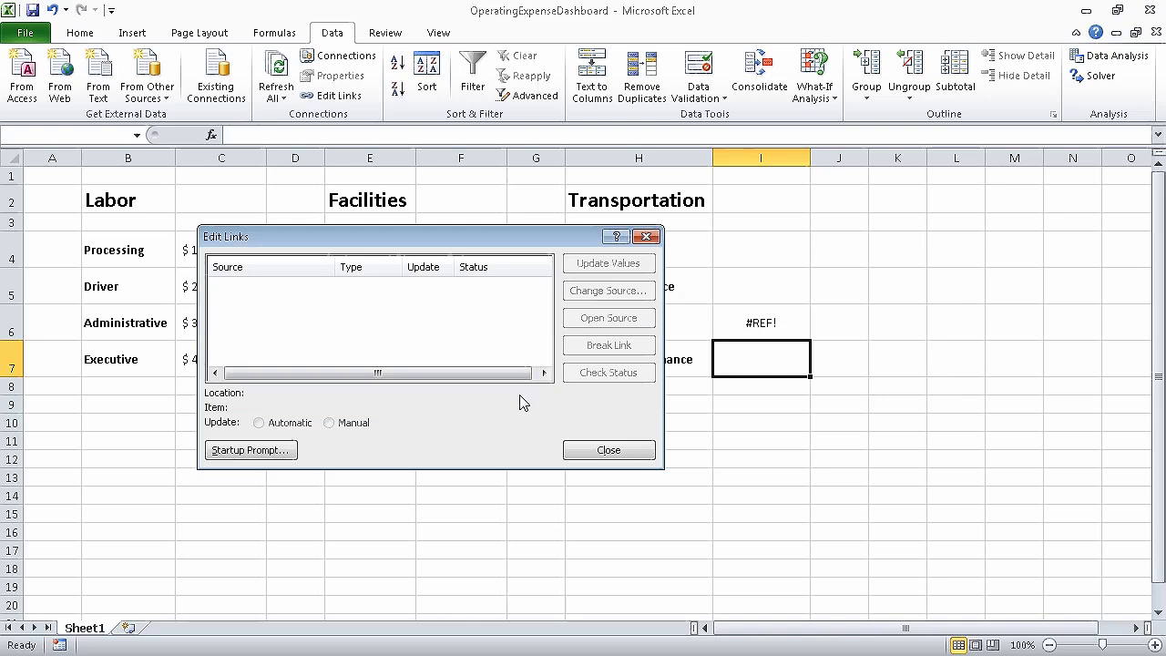
left_click(602, 450)
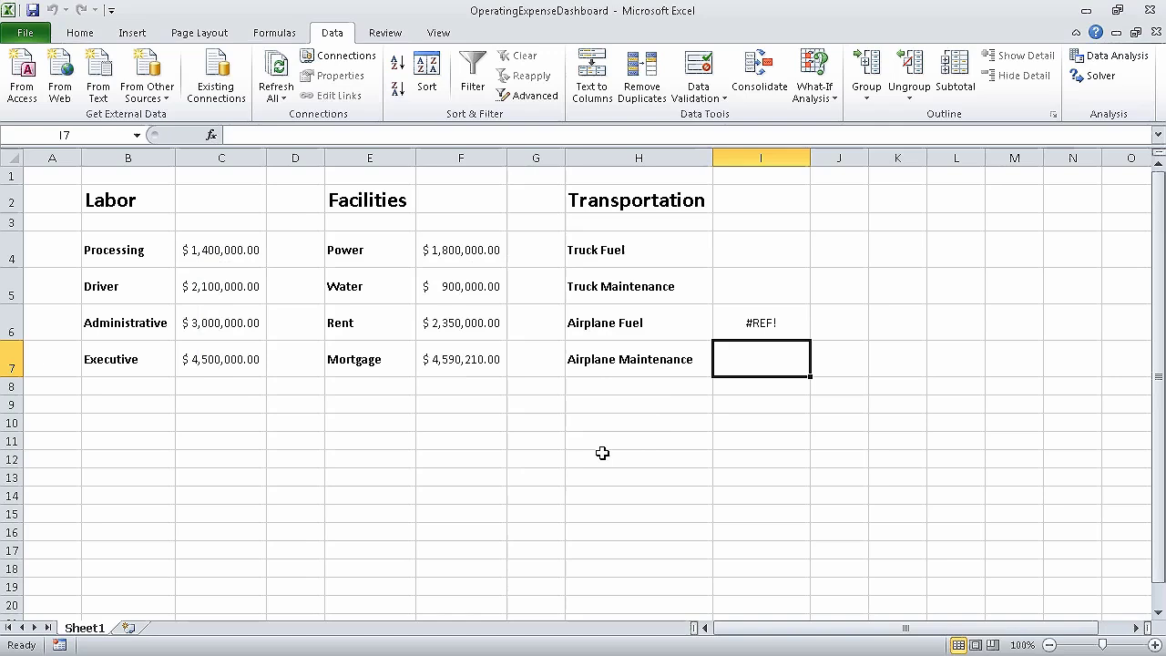
left_click(763, 323)
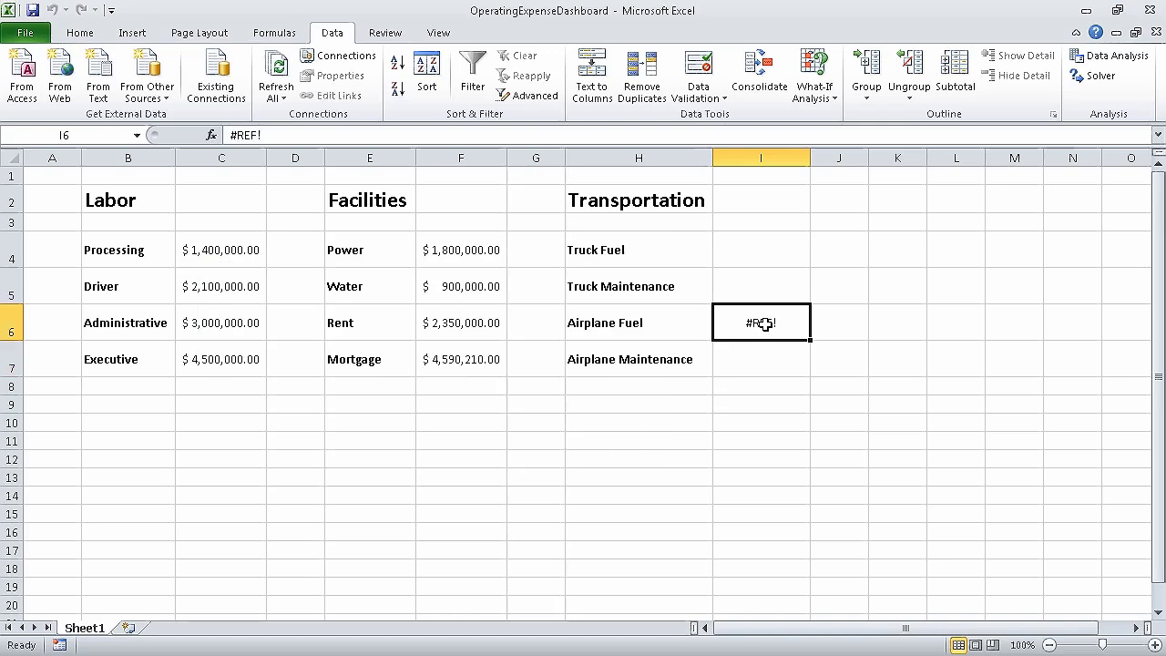
Step: Enter ='[FleetOperatingCosts.xlsx]Plane Fuel'!$C$15 in I6 to link Airplane Fuel to the Plane Fuel total
type("=")
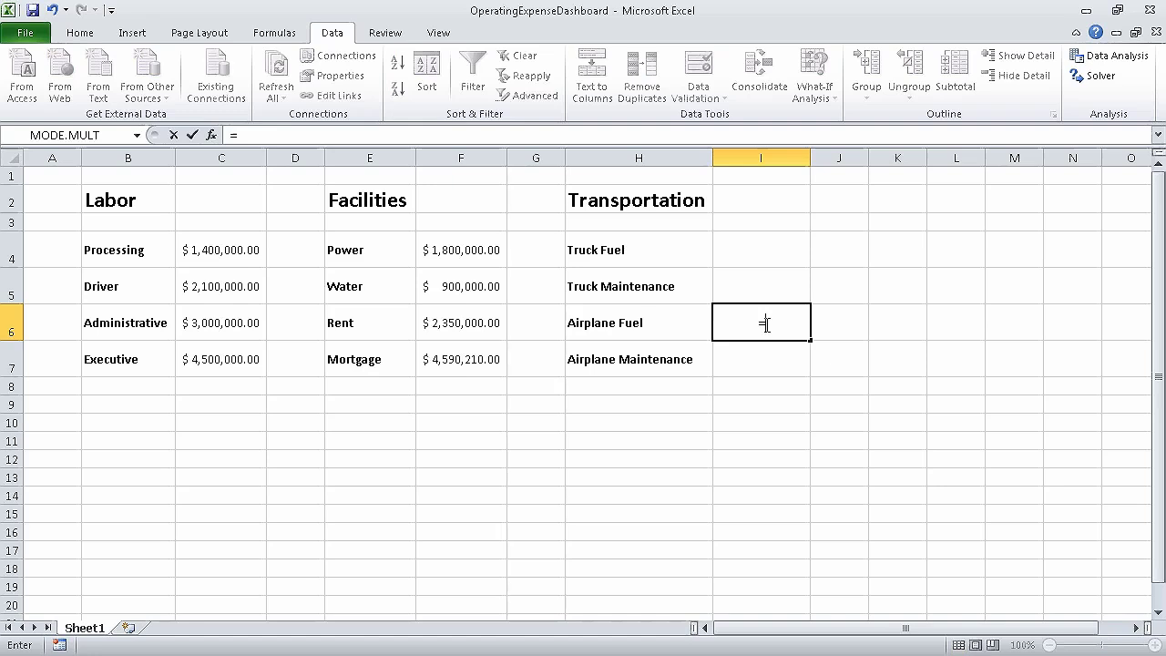
left_click(441, 33)
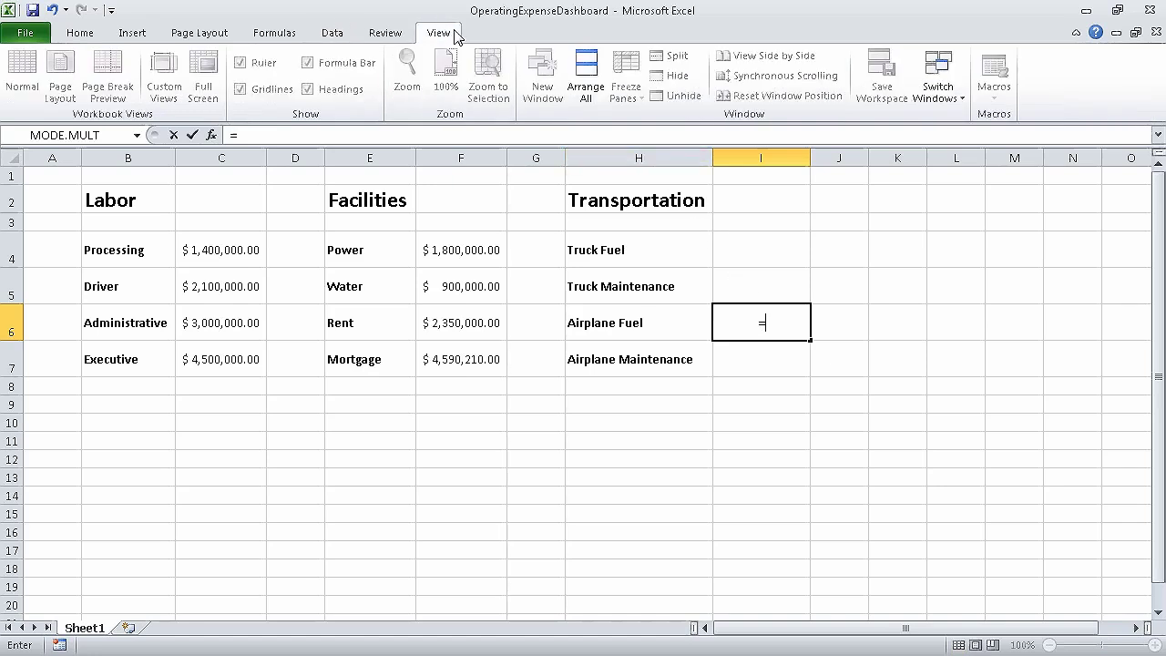
left_click(936, 89)
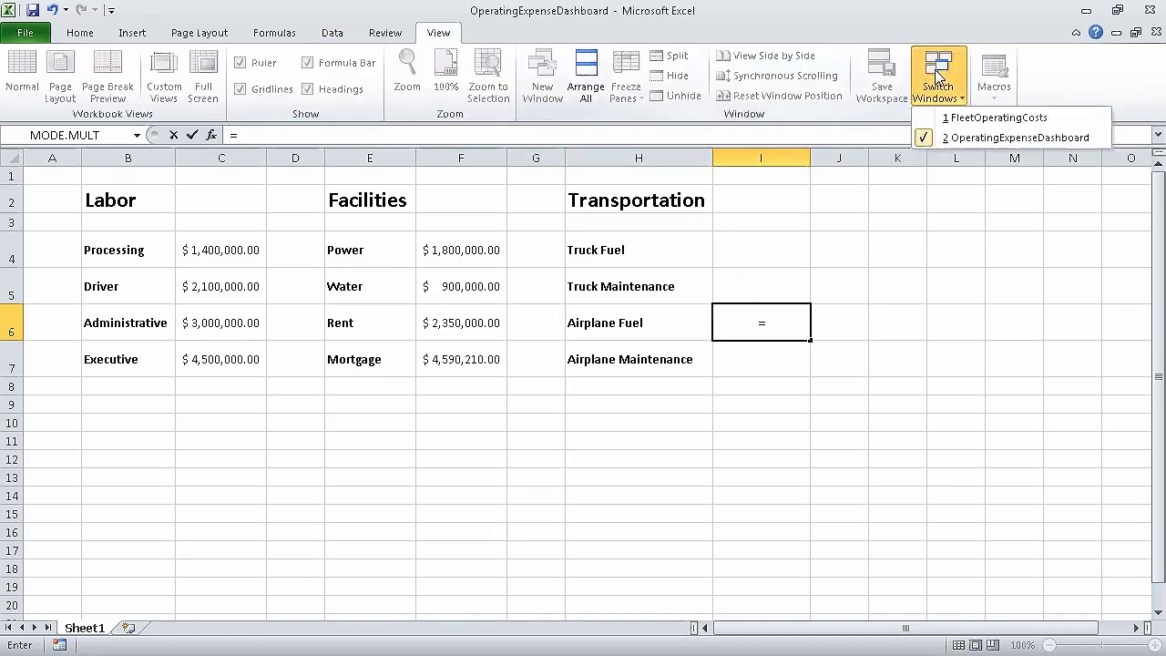
left_click(996, 120)
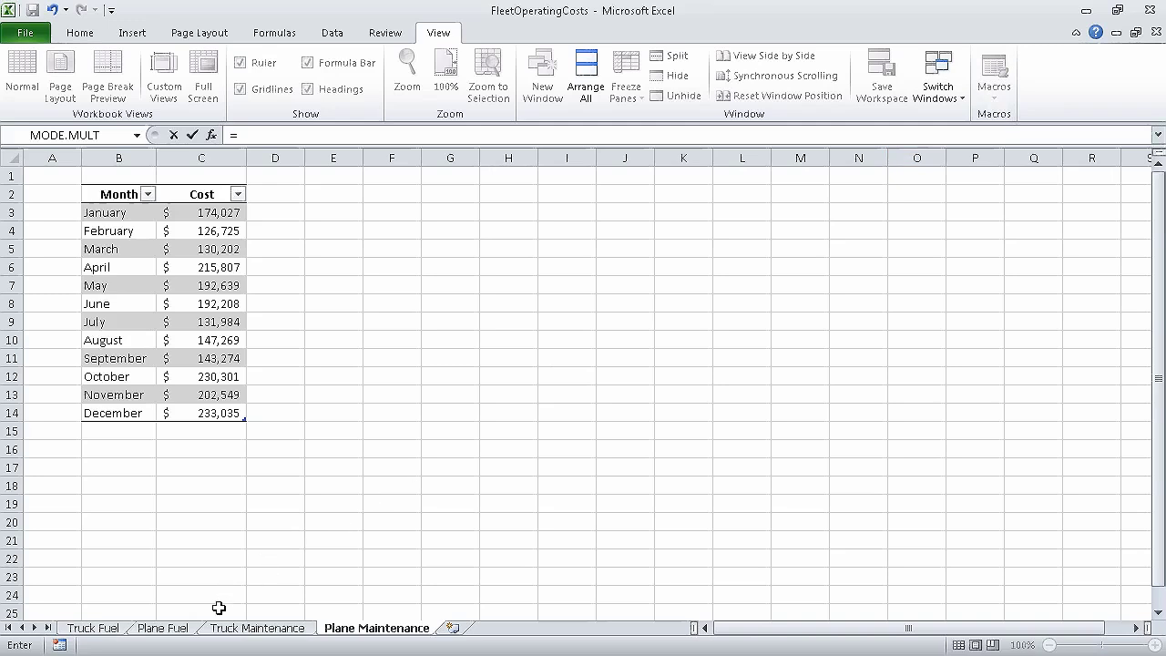
left_click(182, 629)
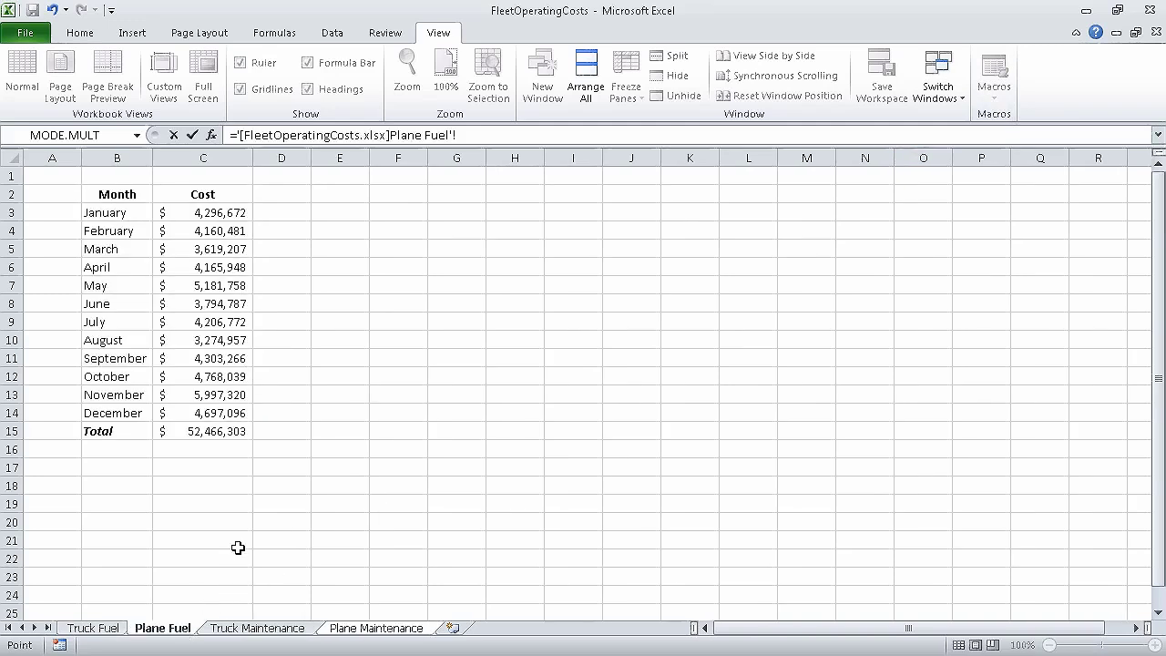
left_click(229, 429)
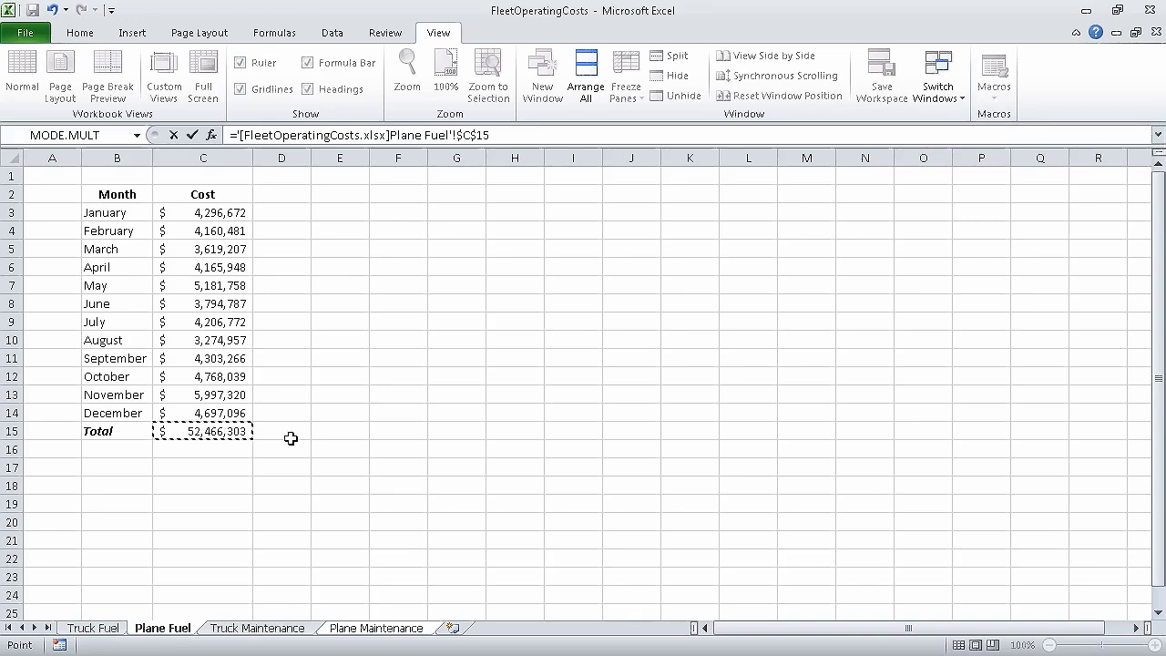
key("Return")
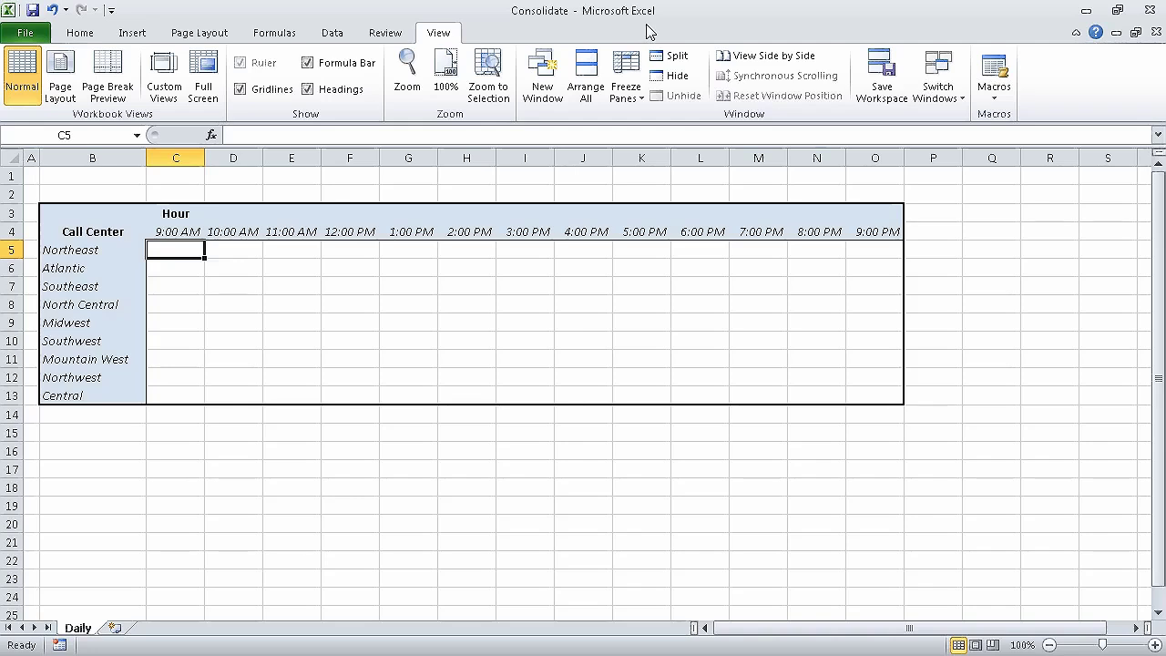
Step: Open the Consolidate dialog for the Daily sheet collapsed, and bring up the JanuaryCalls workbook
left_click(332, 34)
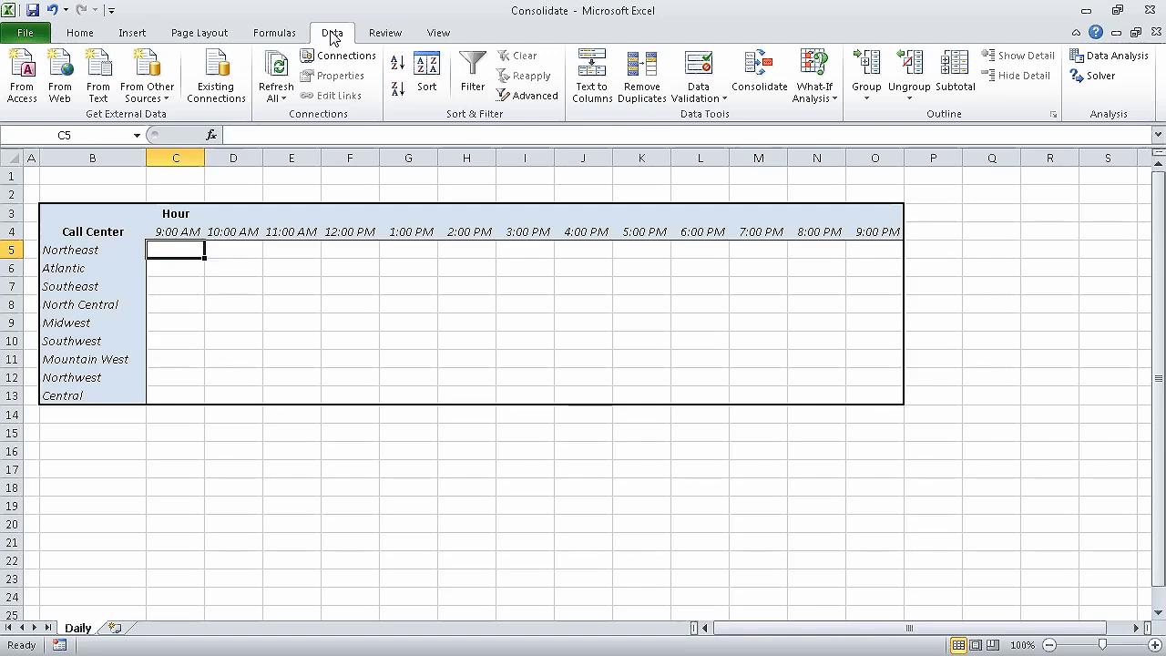
left_click(771, 73)
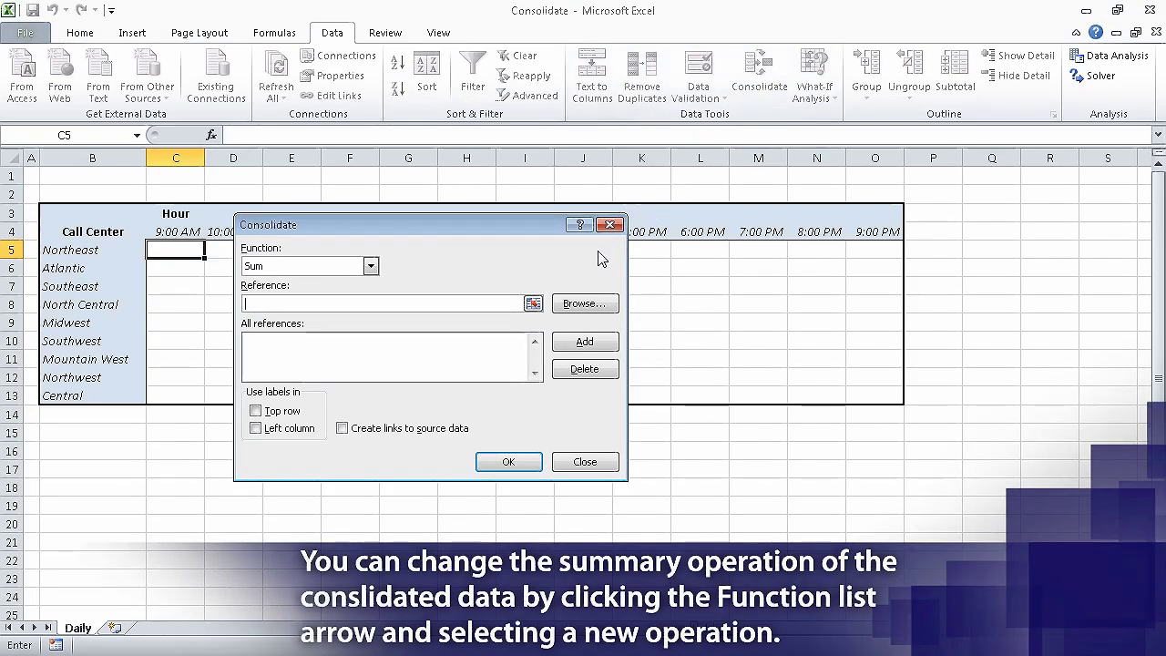
left_click(532, 304)
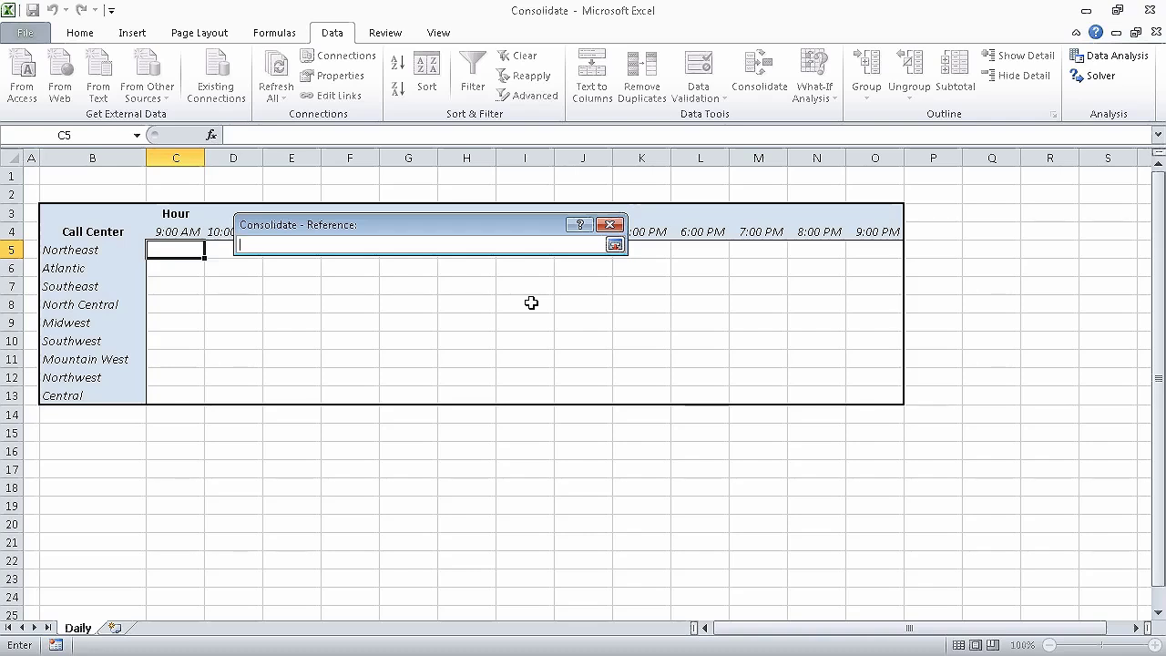
left_click(441, 32)
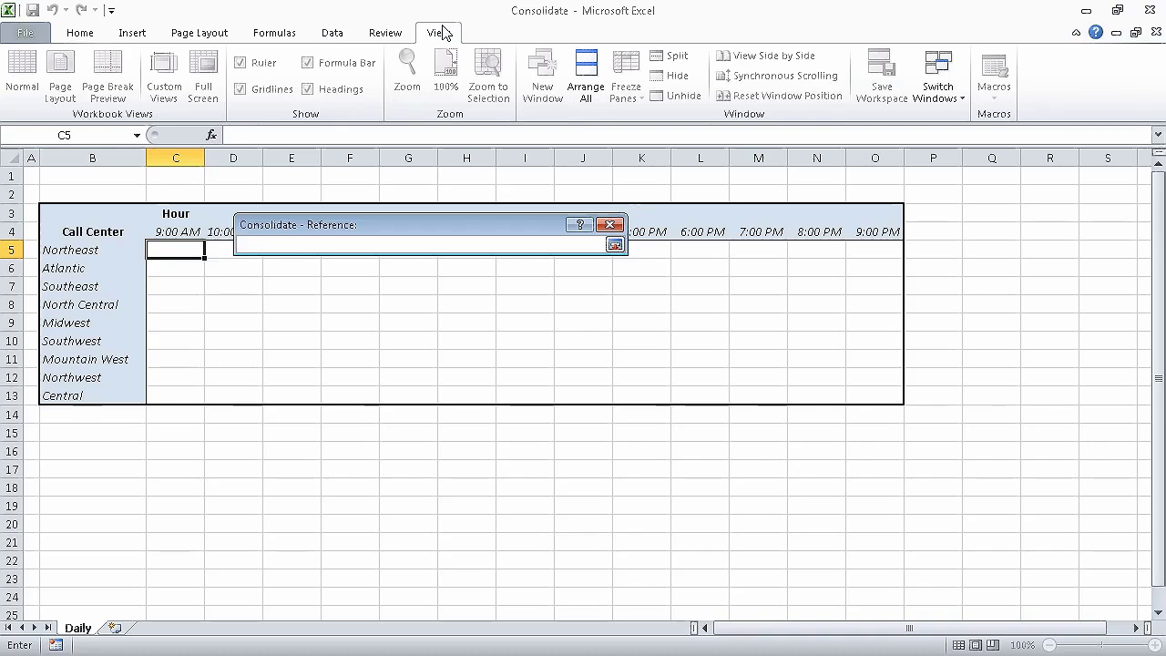
left_click(938, 87)
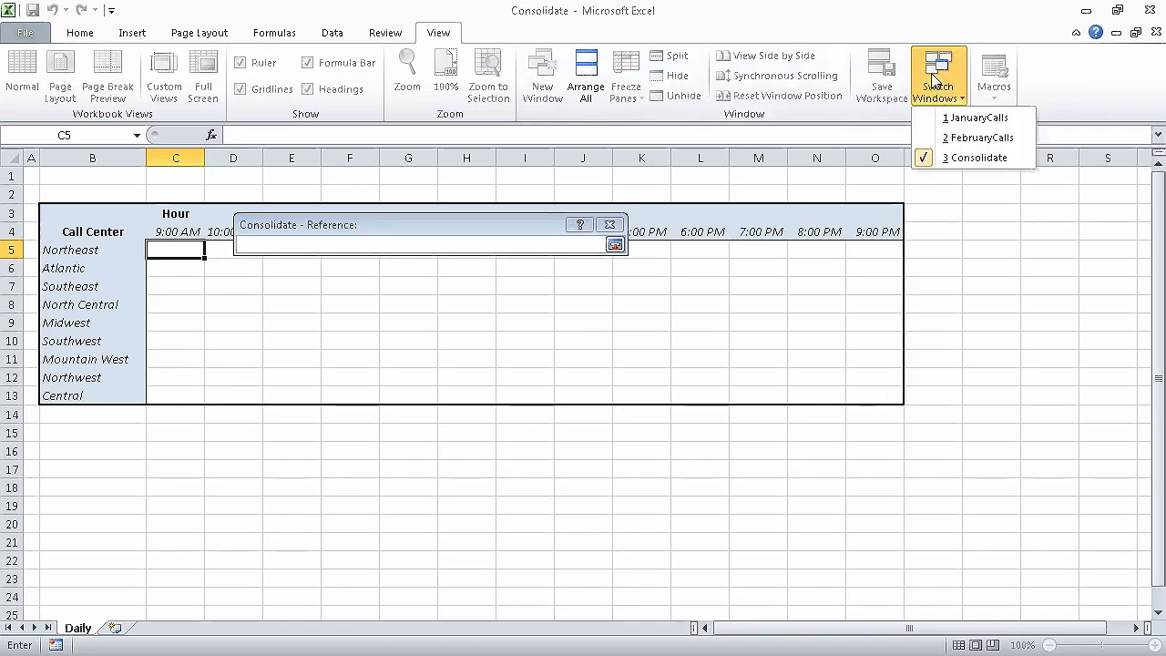
left_click(963, 117)
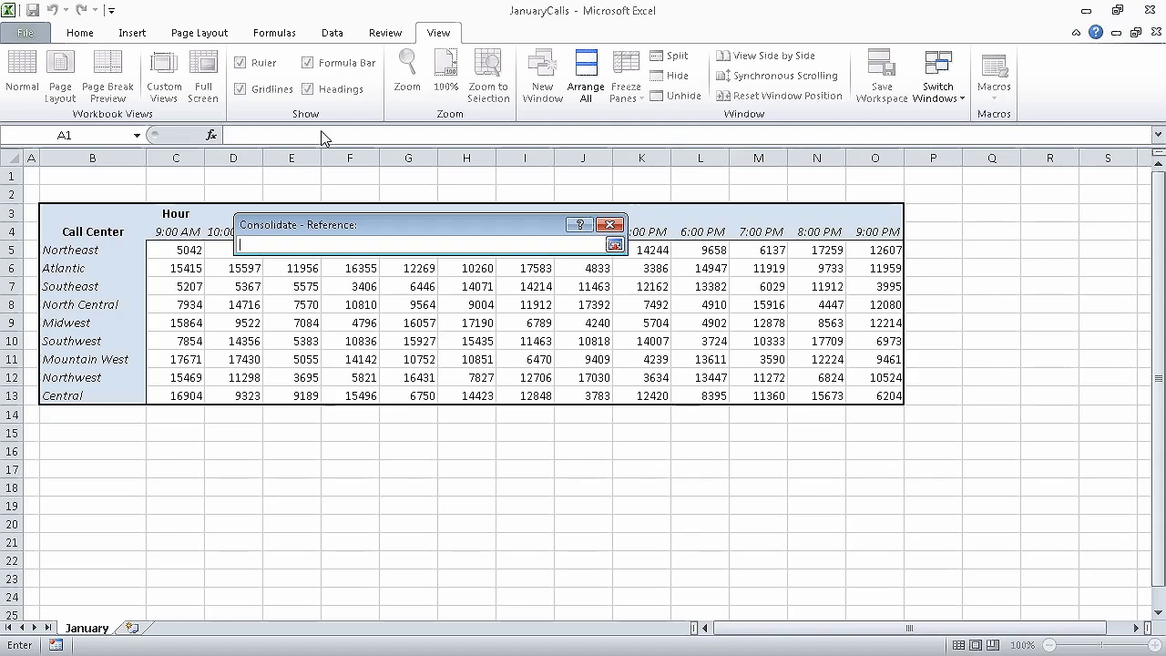
Step: Add January!$C$5:$O$13 from JanuaryCalls to the consolidation references
left_click_drag(196, 249, 871, 395)
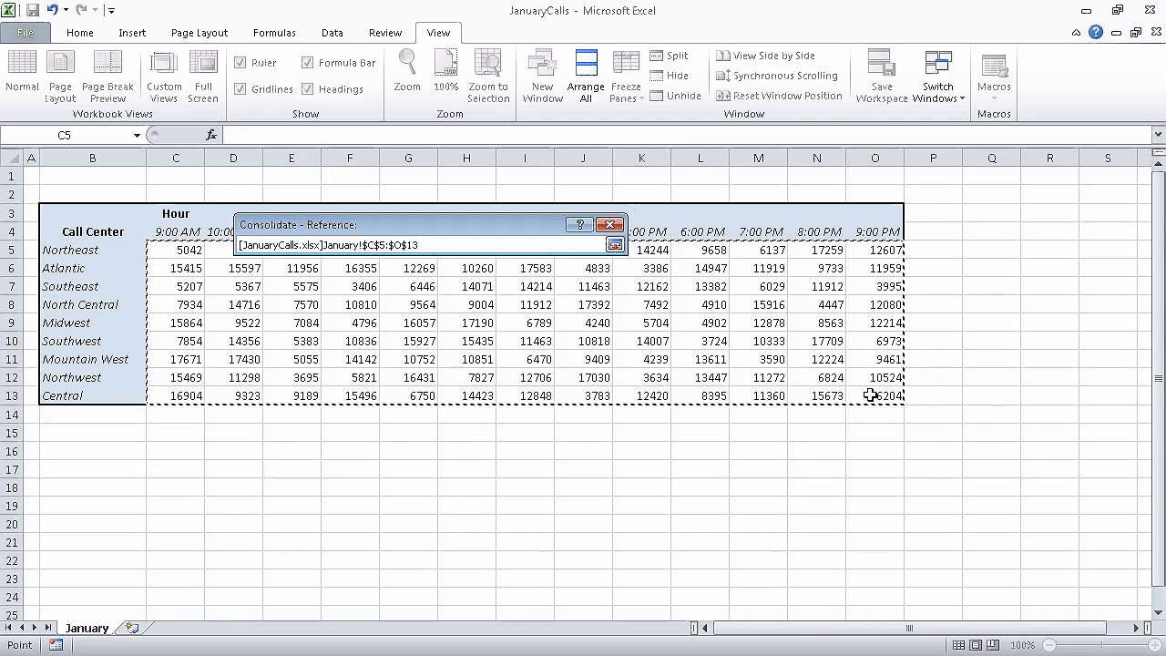
left_click(615, 244)
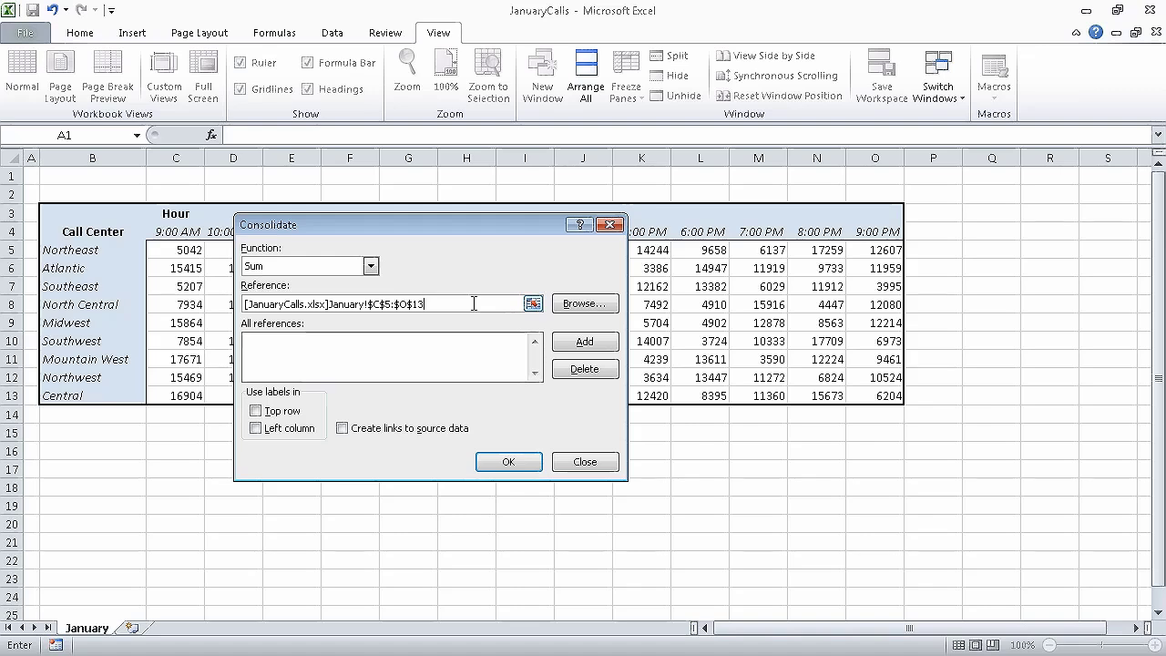
left_click(577, 344)
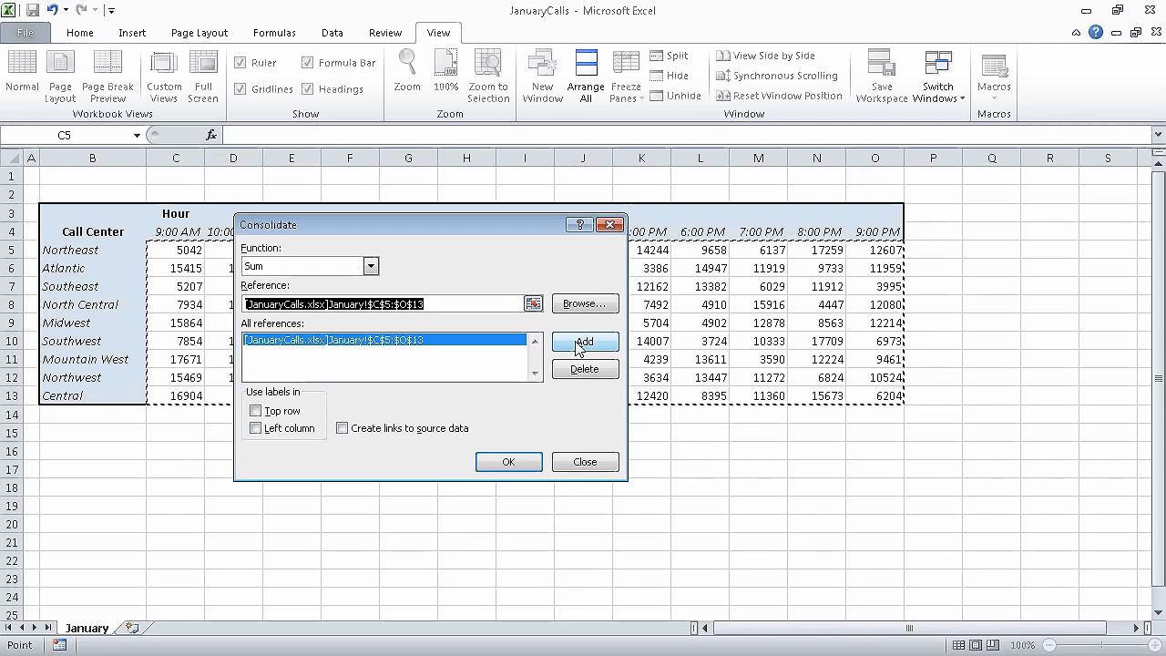
left_click(532, 304)
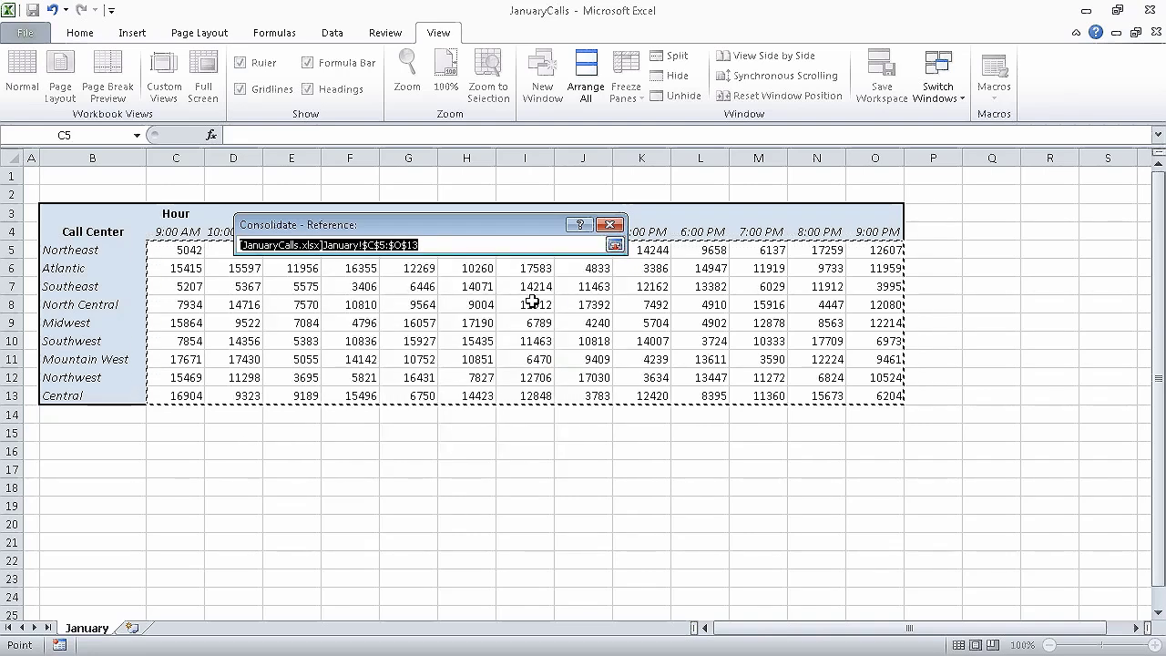
Step: Add FebruaryCalls' C5:O13 as the second reference and run the Sum consolidation into Daily
left_click(948, 71)
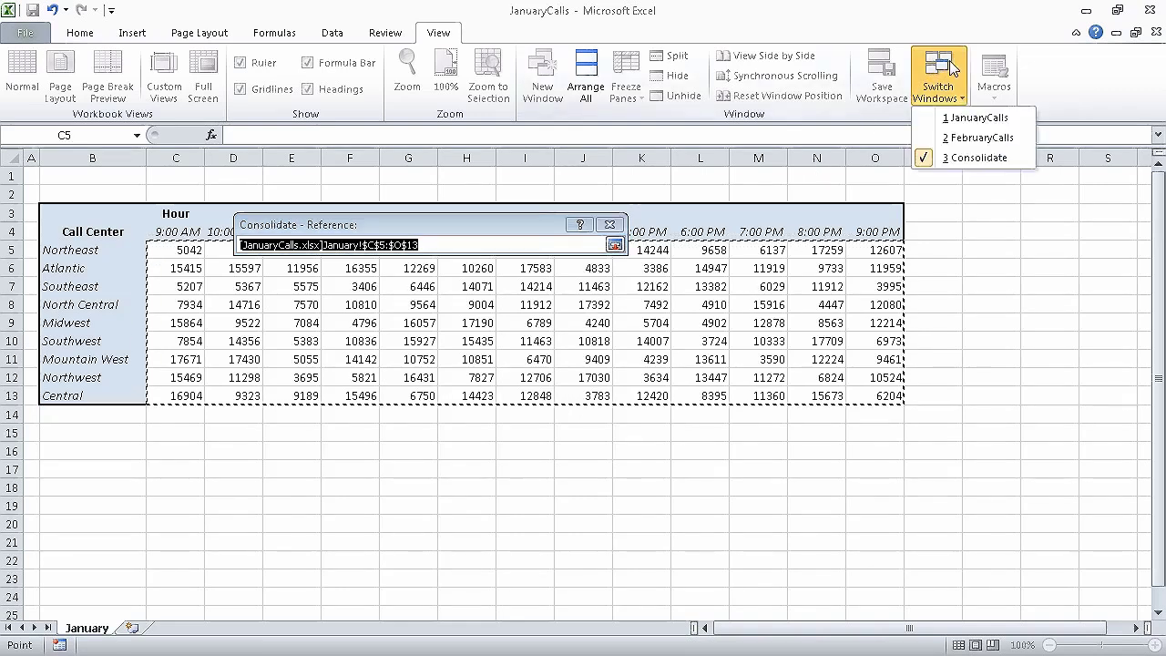
left_click(969, 138)
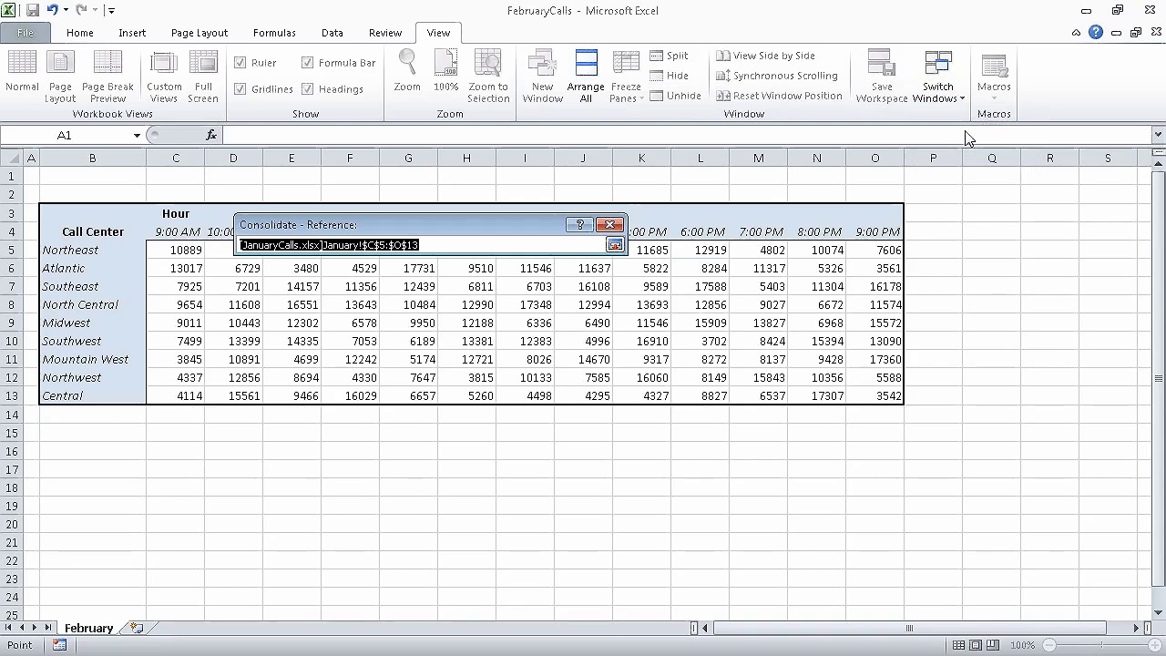
left_click_drag(187, 247, 876, 396)
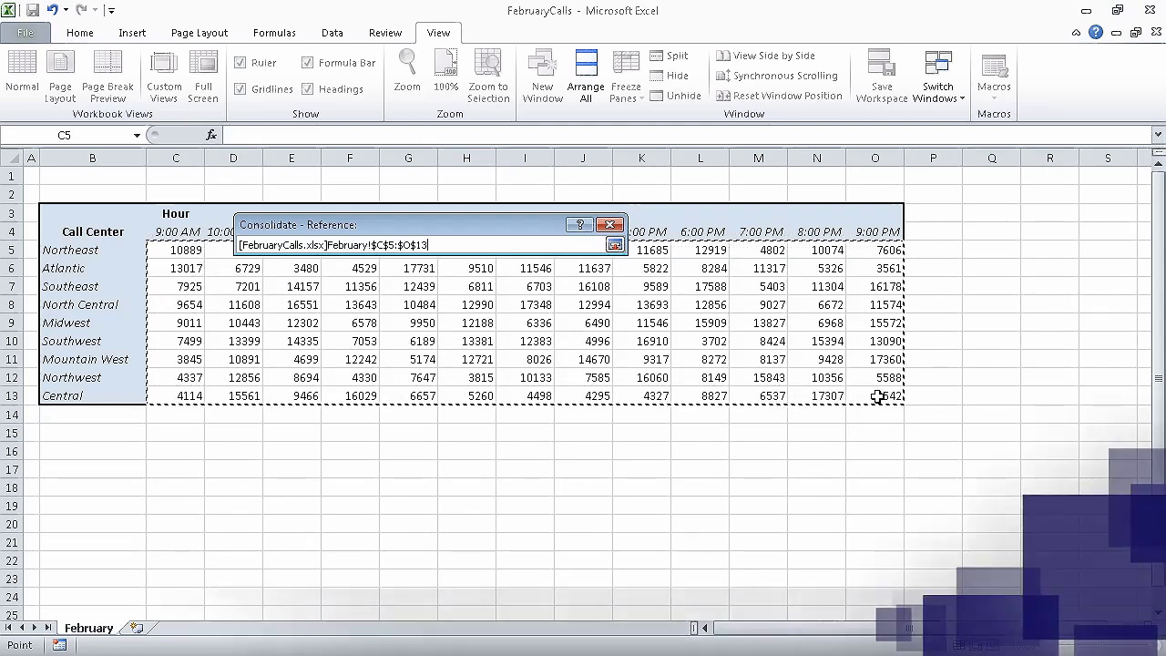
left_click(615, 245)
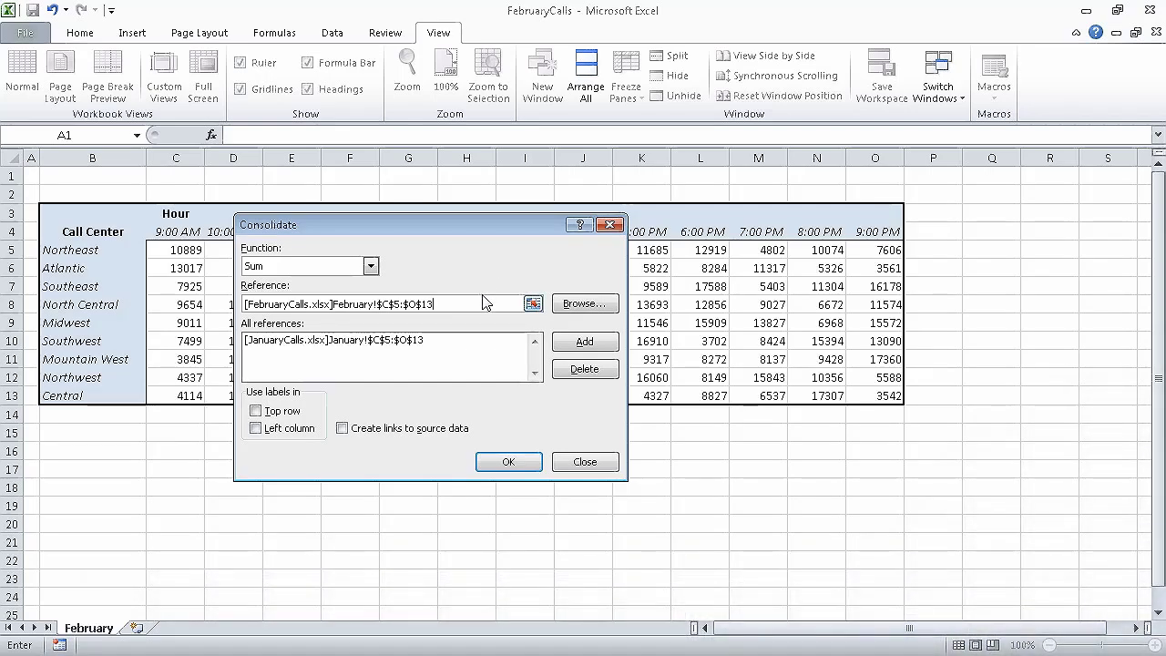
left_click(584, 342)
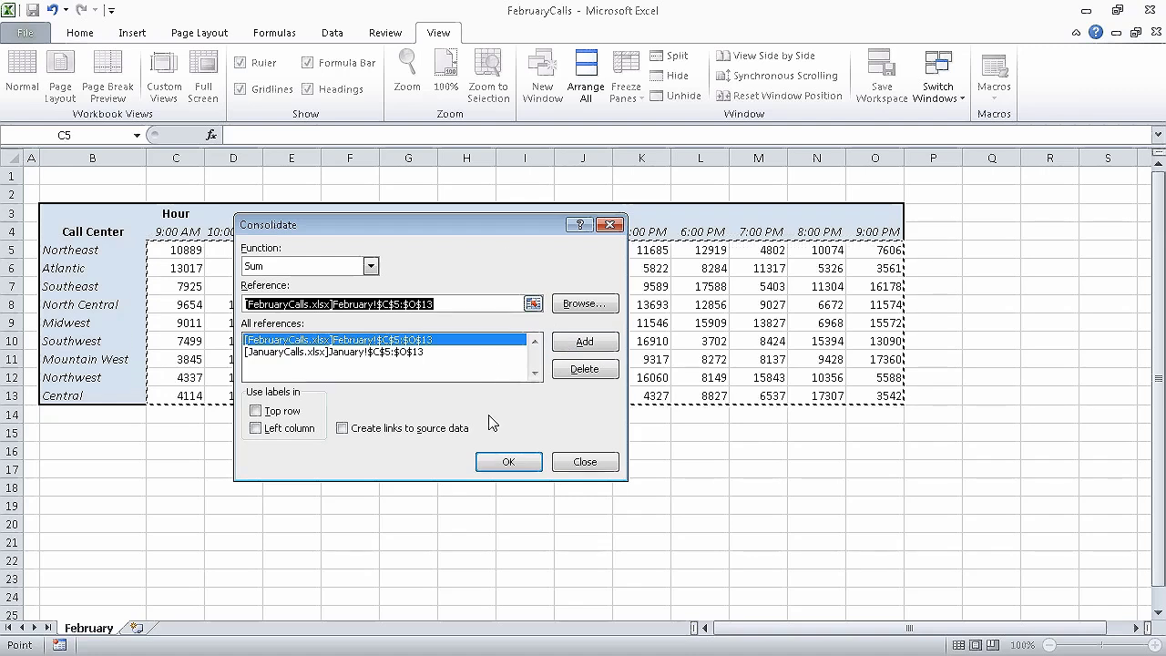
left_click(509, 462)
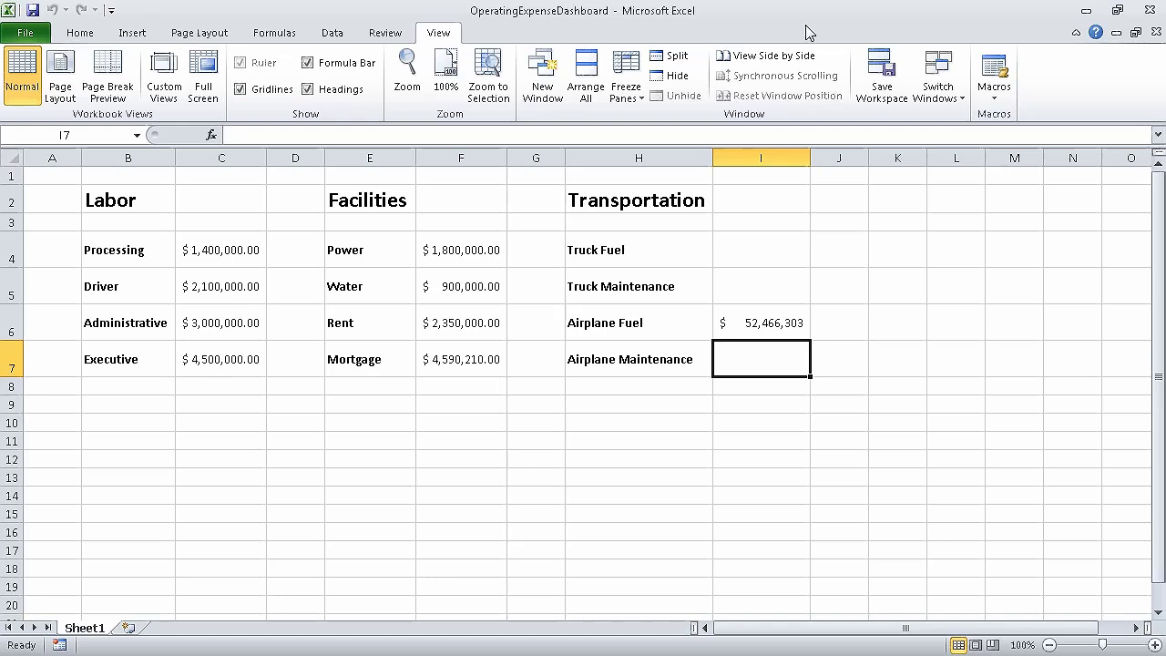
Step: Save the open workbooks as a workspace named Expenses in the Chapter07 folder
left_click(882, 72)
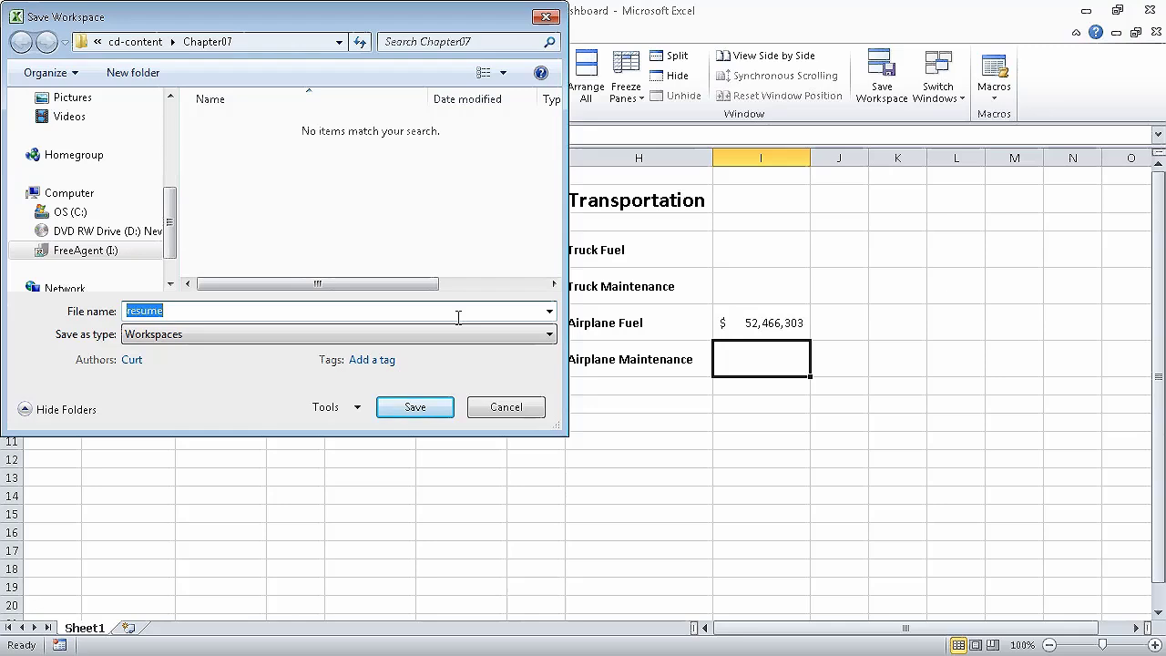
type("Expe")
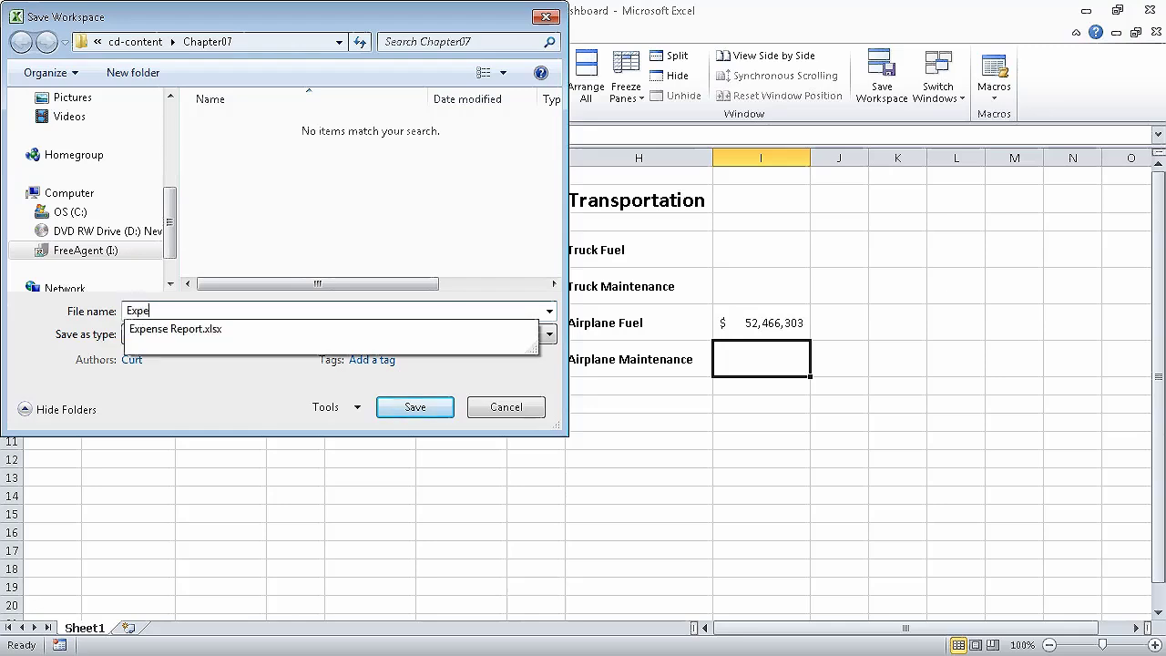
type("nses")
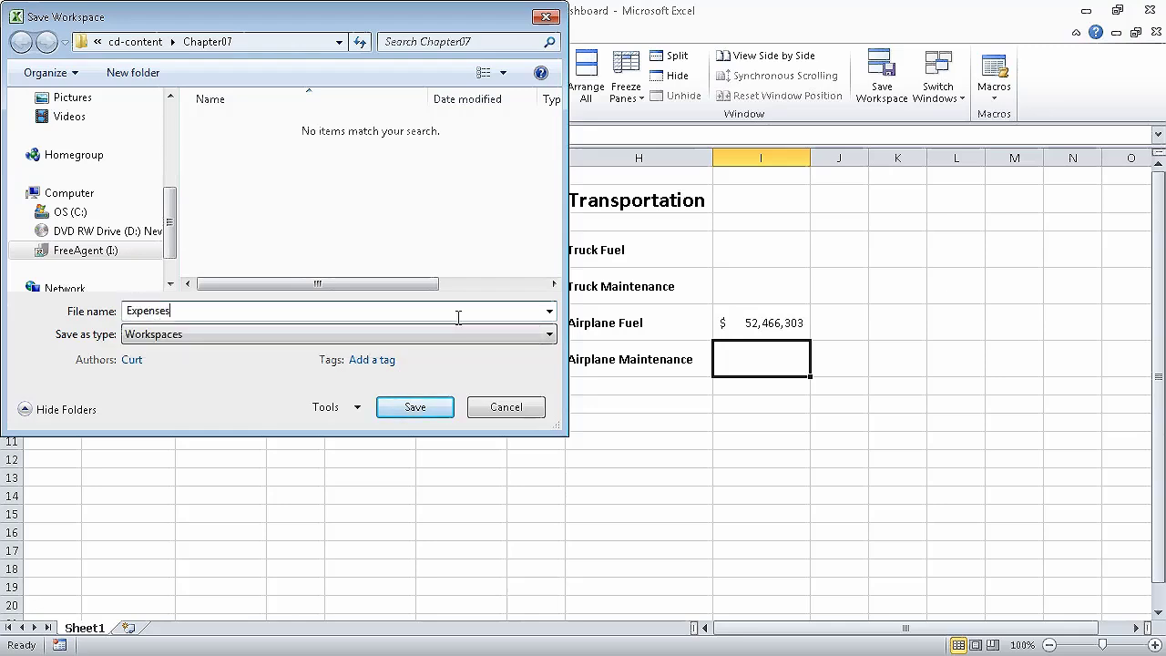
left_click(429, 405)
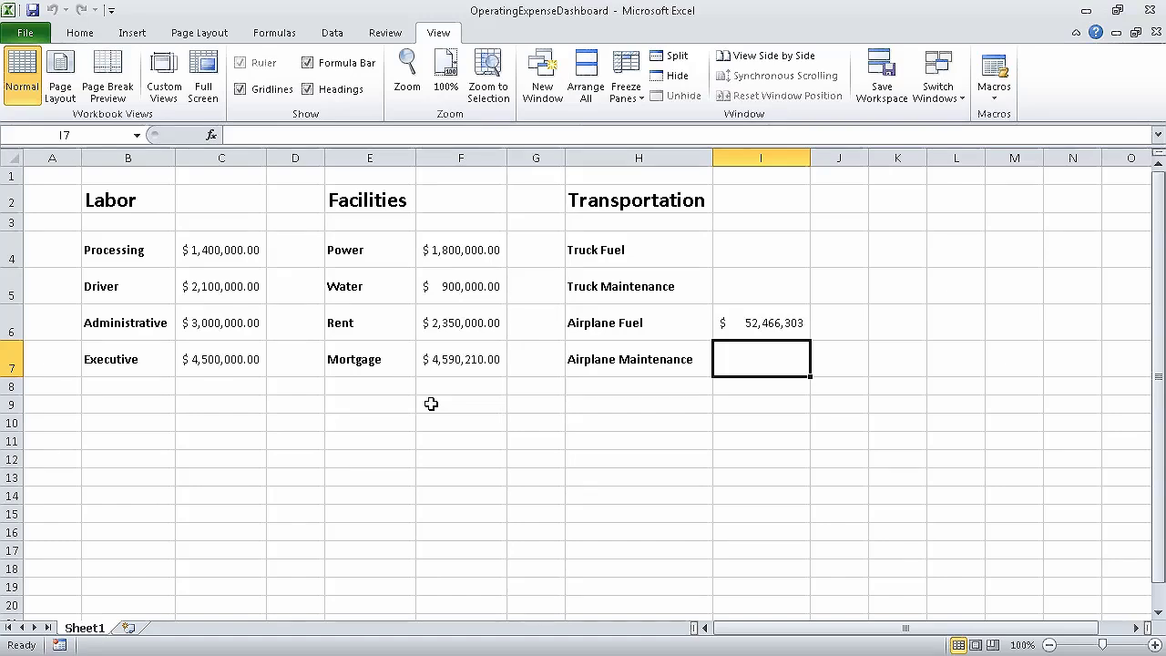
Step: Close OperatingExpenseDashboard and FleetOperatingCosts, then show the Recent Workbooks list
left_click(25, 32)
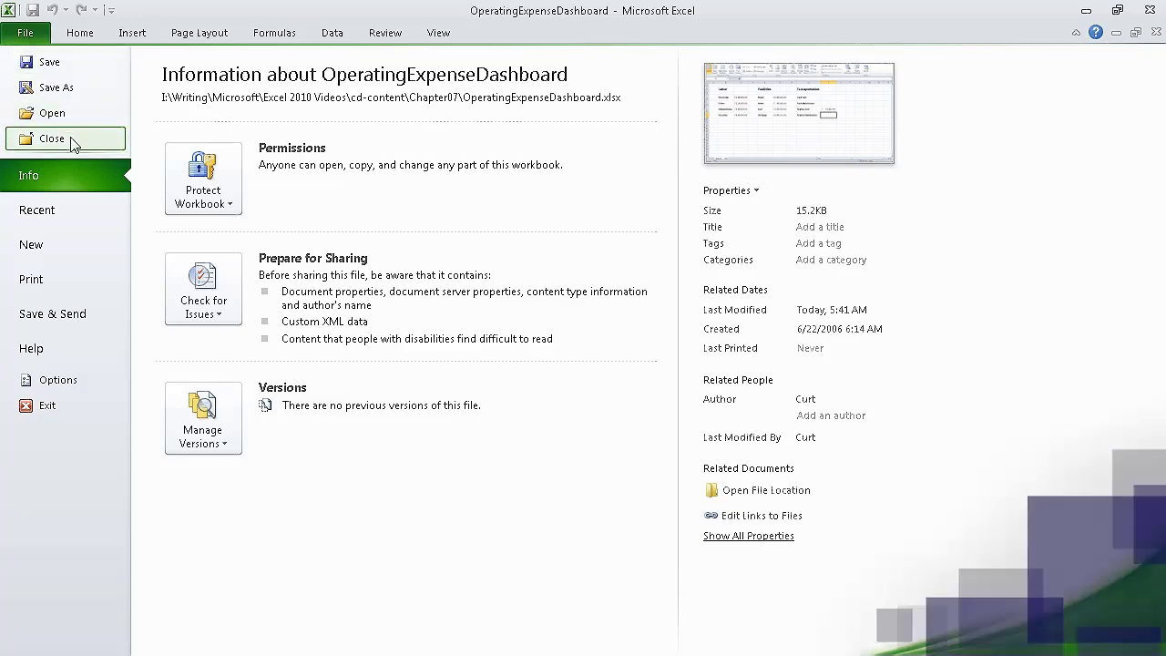
left_click(41, 139)
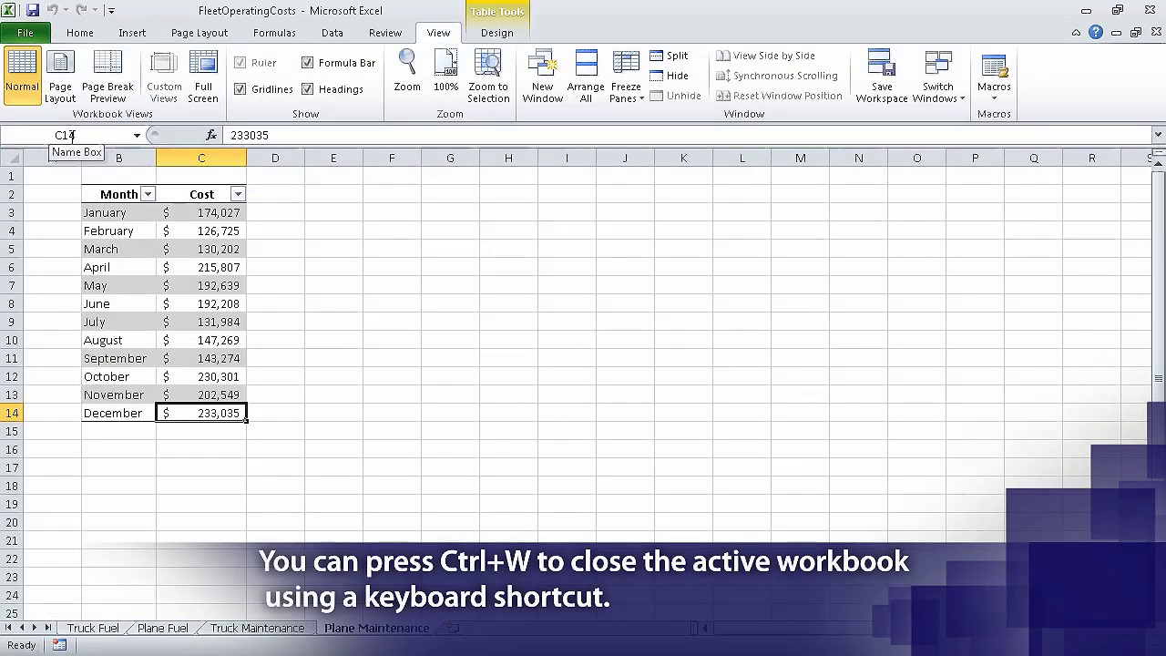
left_click(37, 39)
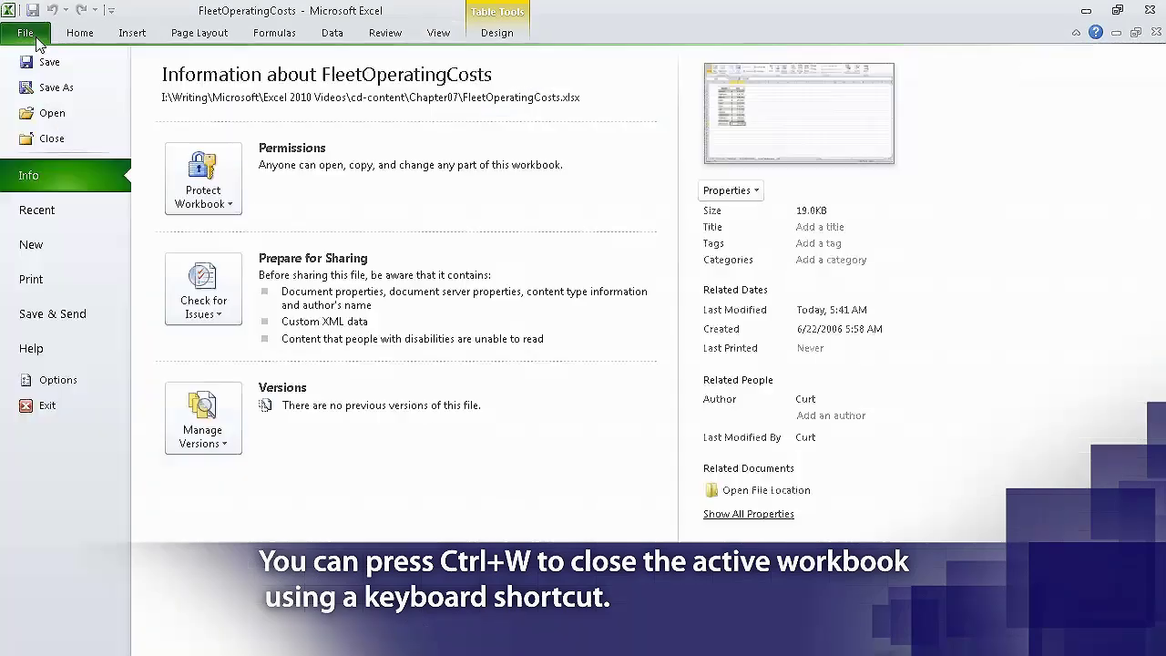
left_click(63, 141)
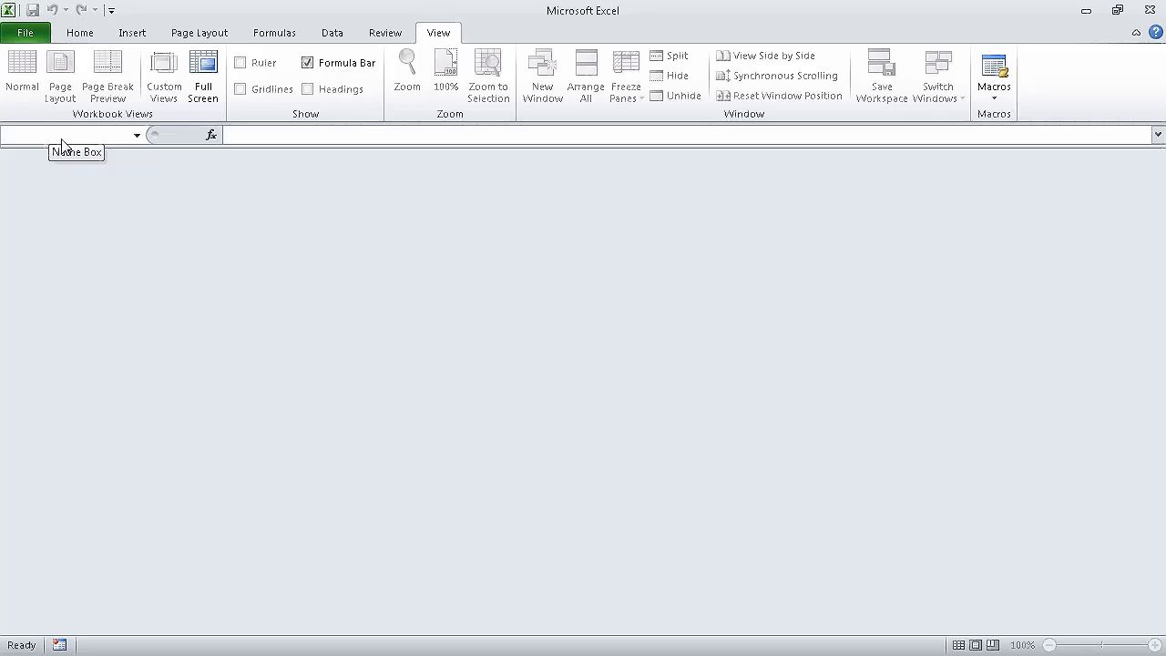
left_click(27, 36)
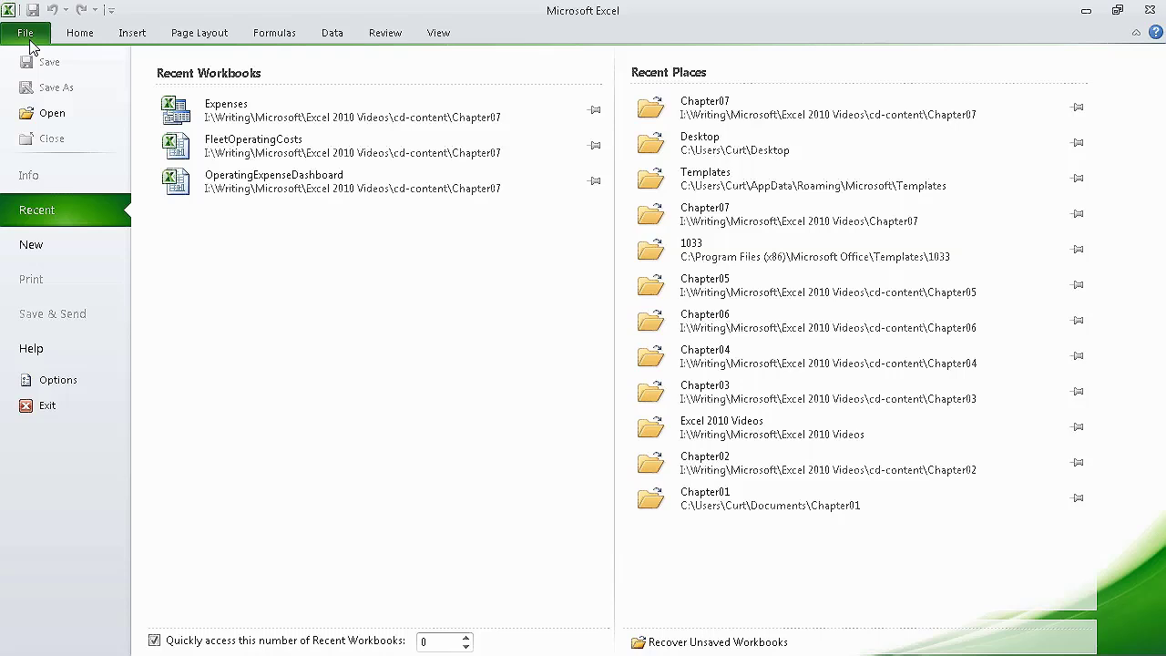
Step: Reopen the Expenses workspace and choose Update to refresh the dashboard's links
left_click(300, 103)
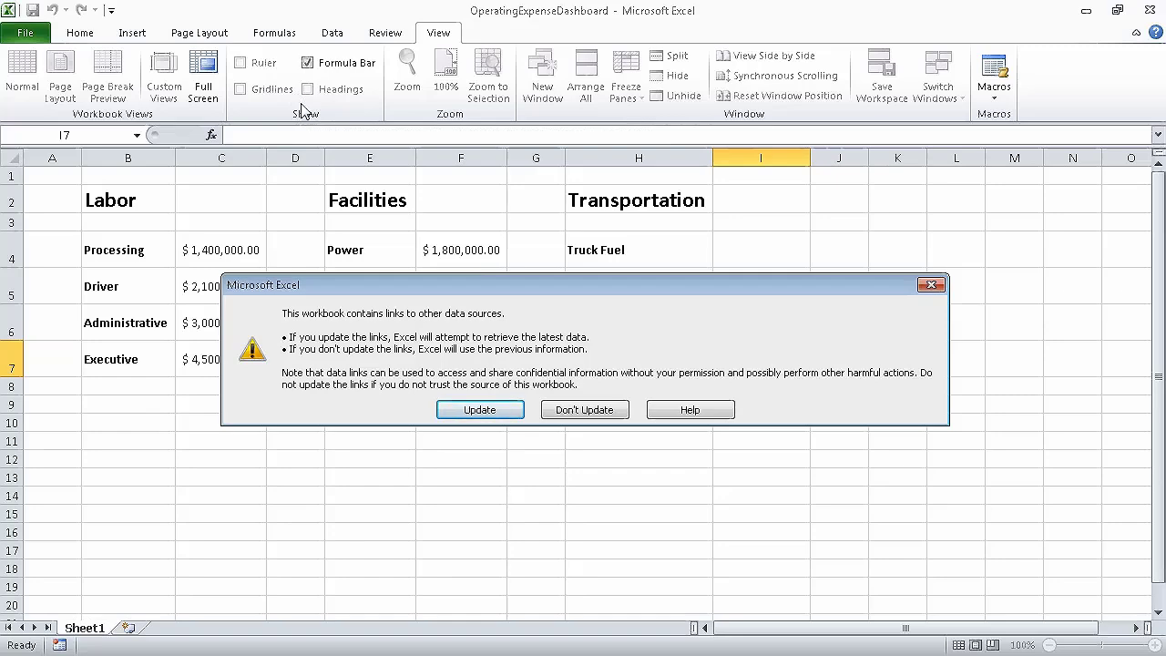
left_click(481, 411)
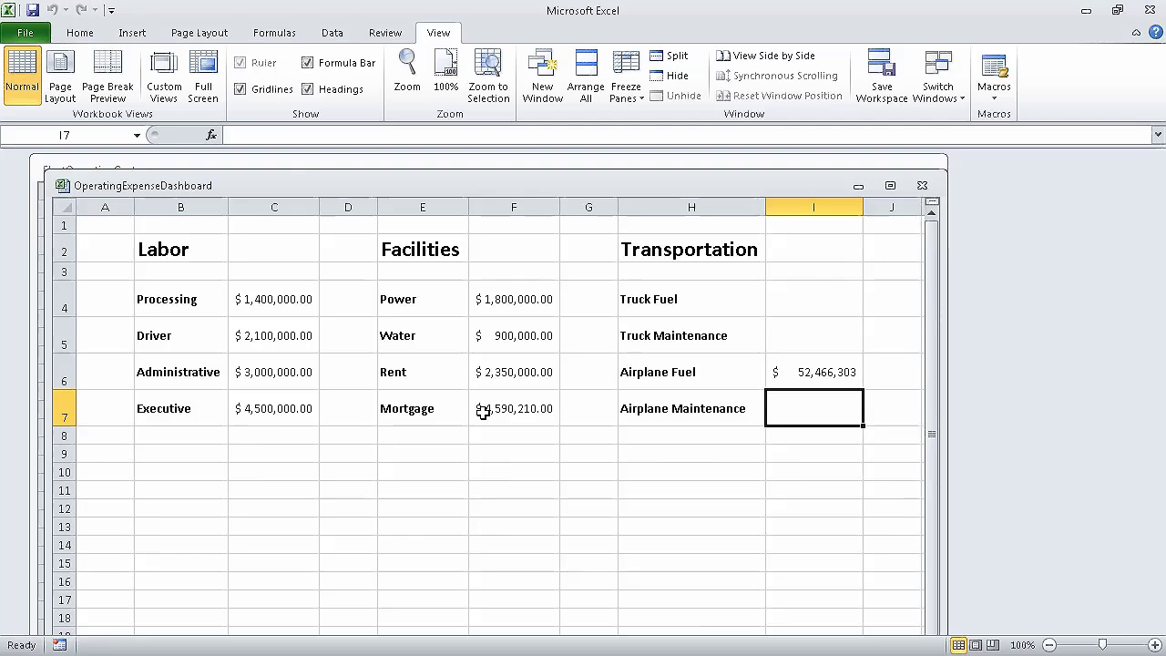